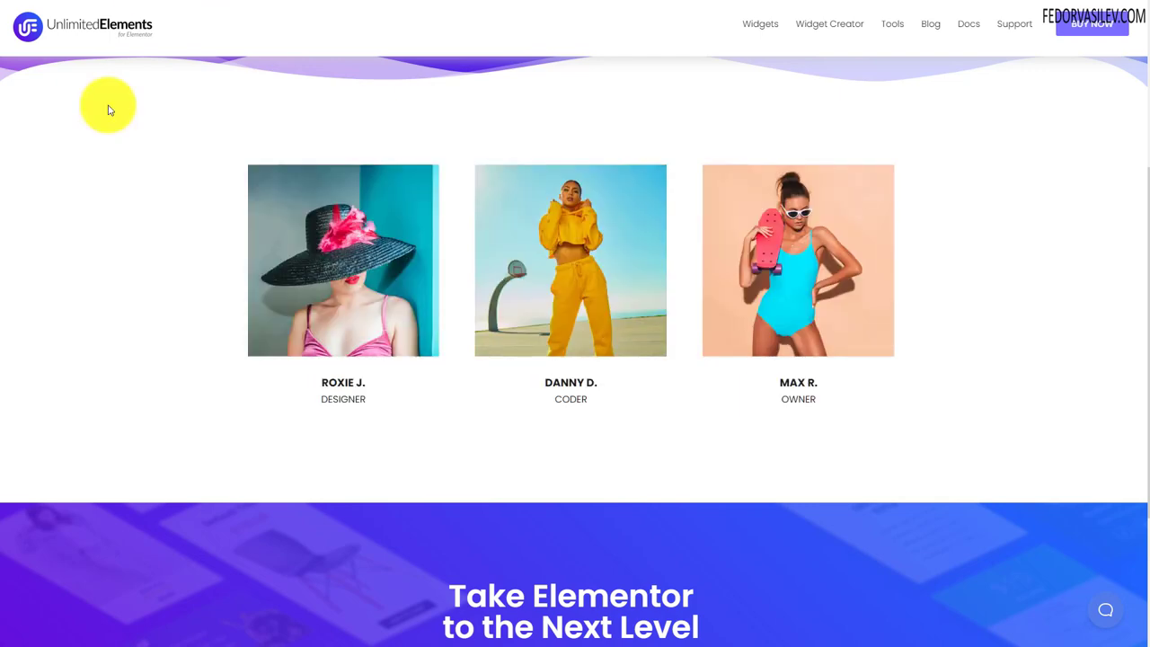
Preview the overlays on the team member cards of the widget demo page.
{"action": "mouse_move", "coordinate": [493, 299]}
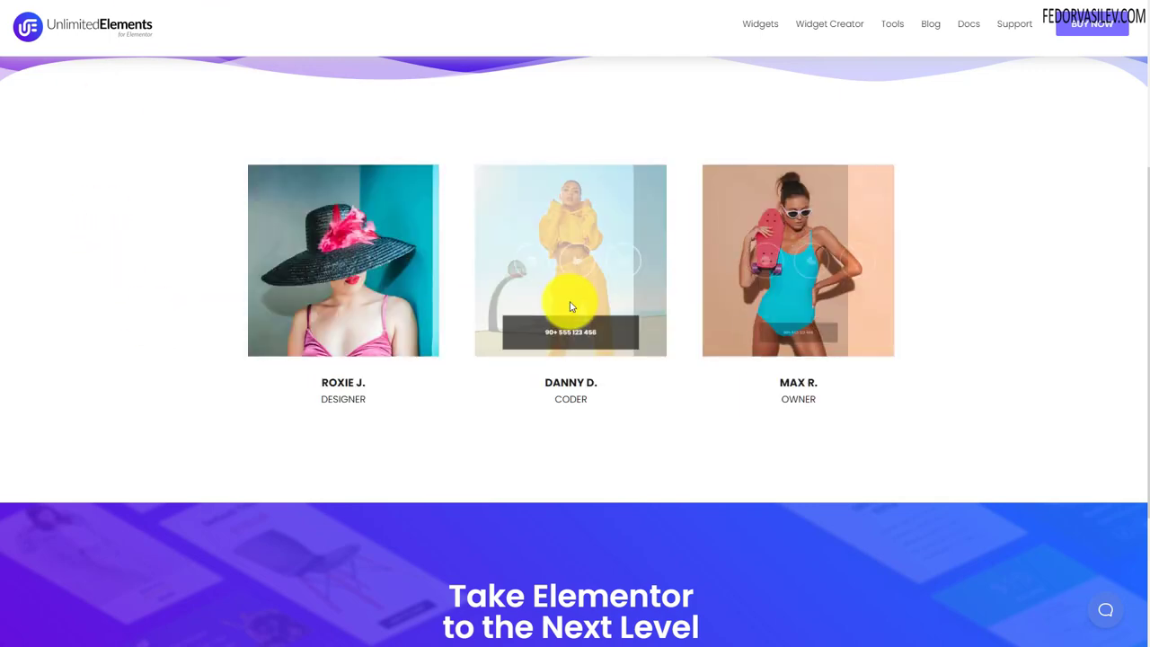
{"action": "mouse_move", "coordinate": [329, 318]}
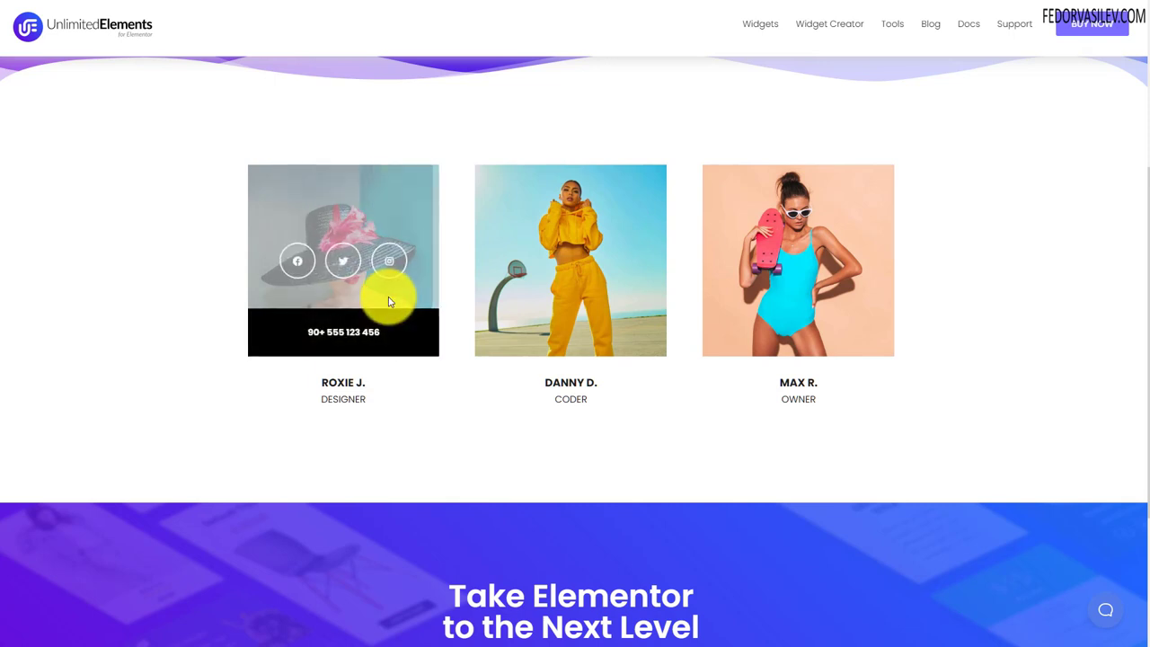
{"action": "mouse_move", "coordinate": [580, 330]}
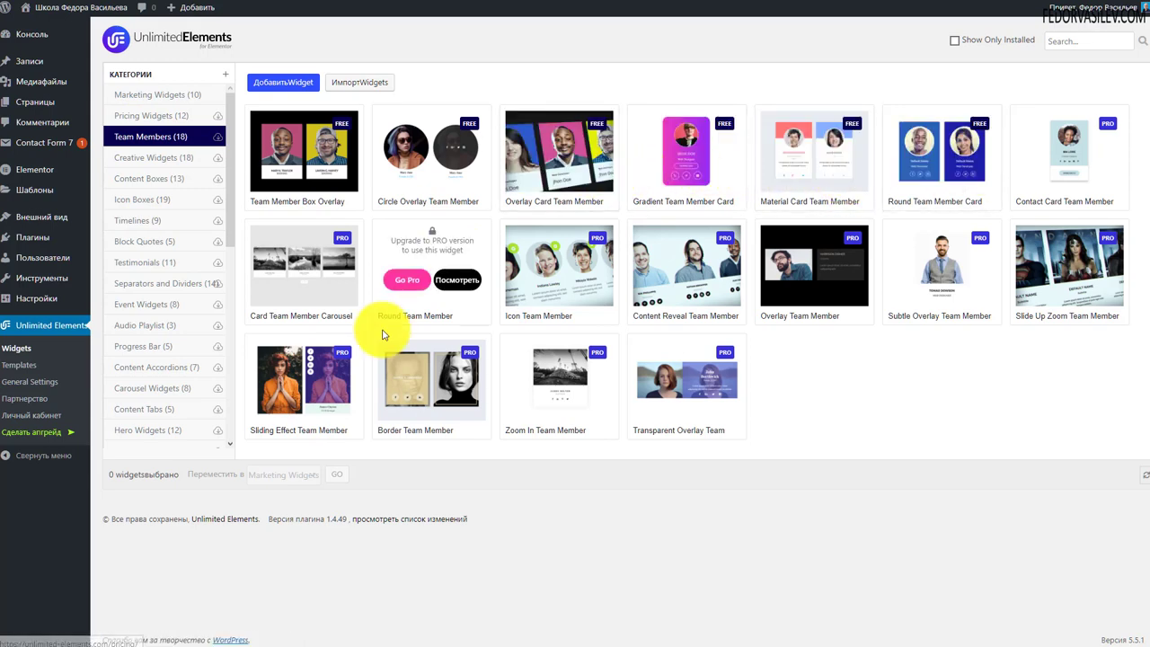
Install the free Team Member Box Overlay widget from the Team Members category.
{"action": "left_click", "coordinate": [273, 162]}
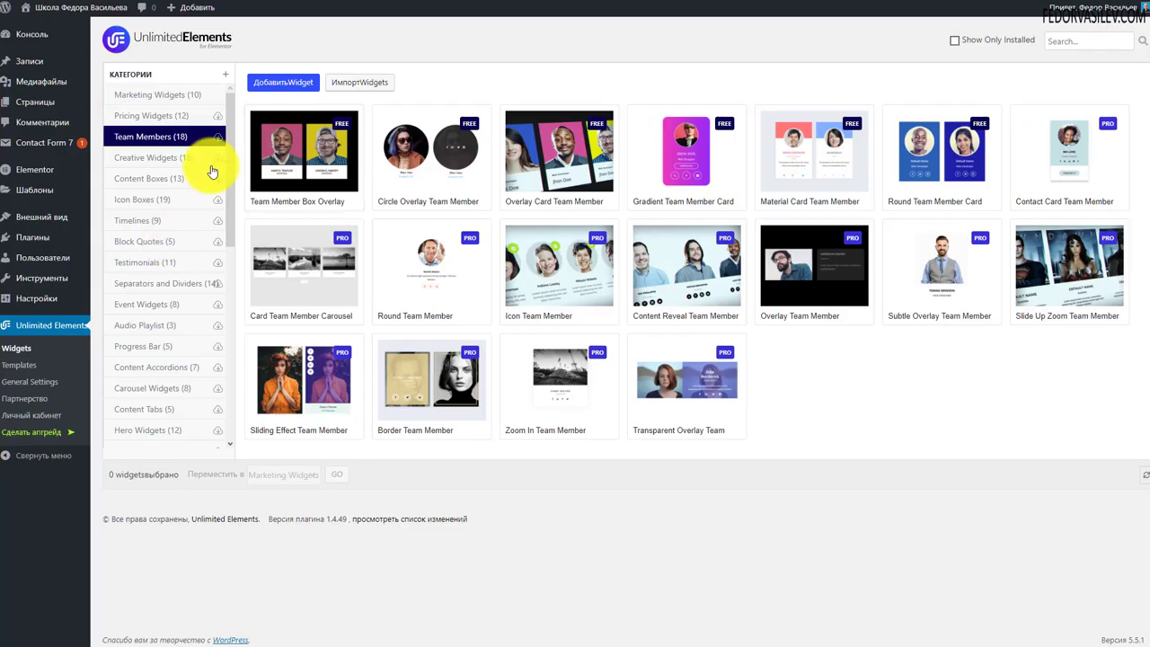
{"action": "mouse_move", "coordinate": [279, 166]}
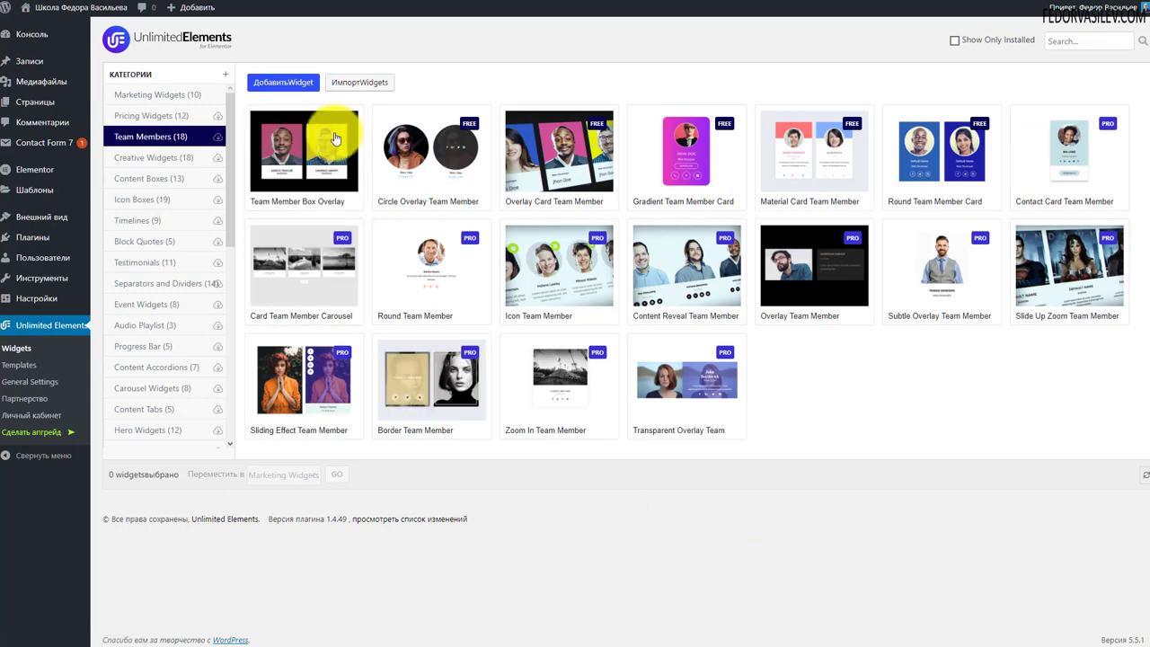
In the Elementor editor, place the Team Member Box Overlay widget in the empty area below the page footer.
{"action": "left_click", "coordinate": [23, 101]}
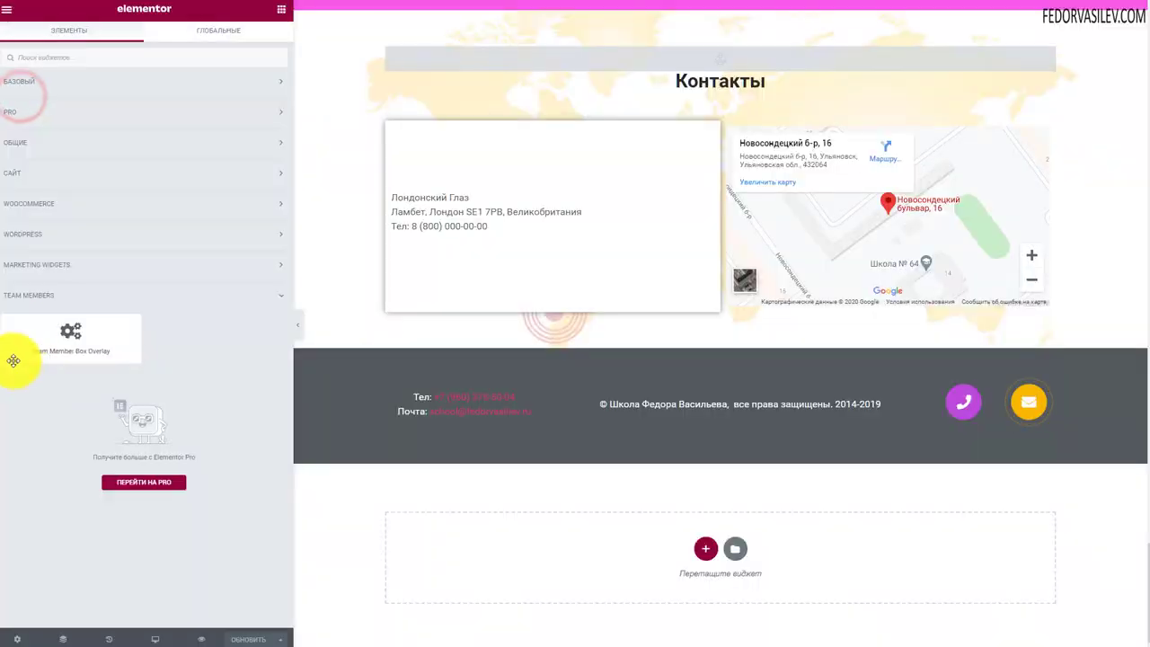
{"action": "left_click", "coordinate": [23, 295]}
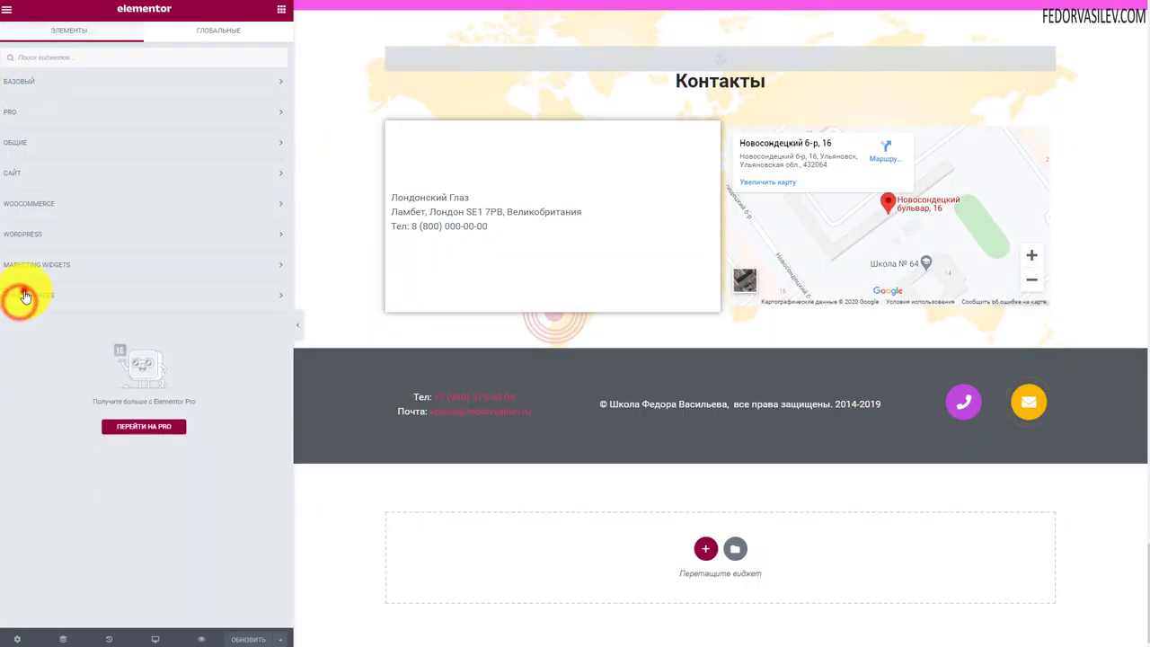
{"action": "left_click", "coordinate": [24, 292]}
{"action": "left_click_drag", "start_coordinate": [71, 346], "coordinate": [567, 550]}
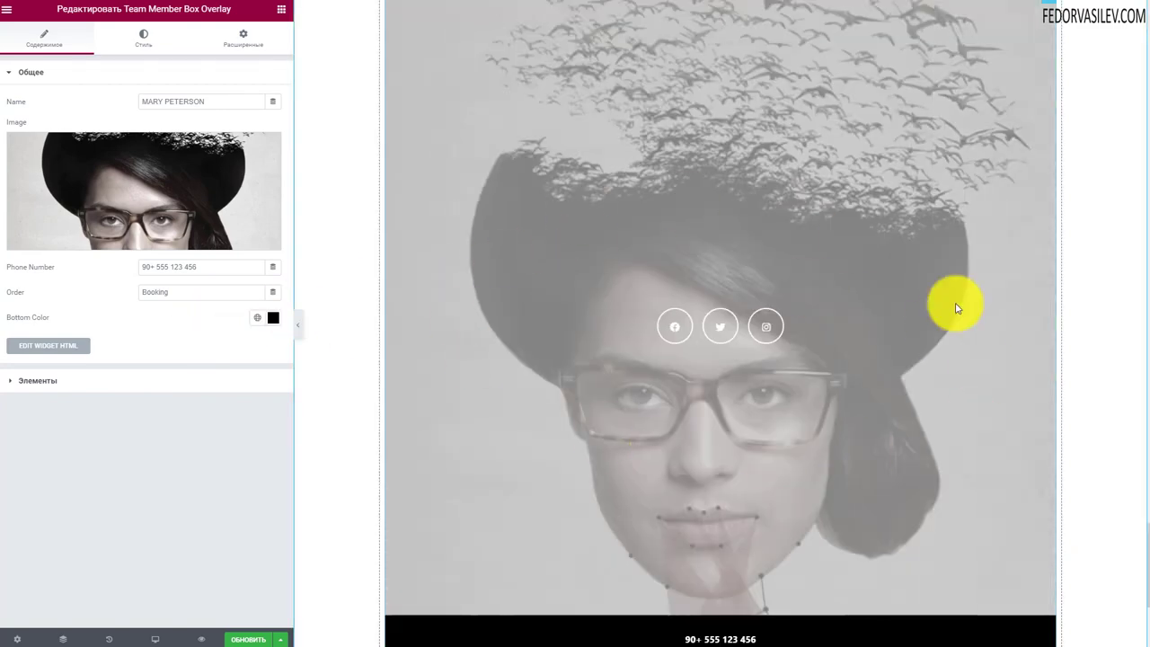
Add two empty columns beside the column holding the team member widget.
{"action": "scroll", "coordinate": [955, 308], "scroll_direction": "up", "scroll_amount": 2}
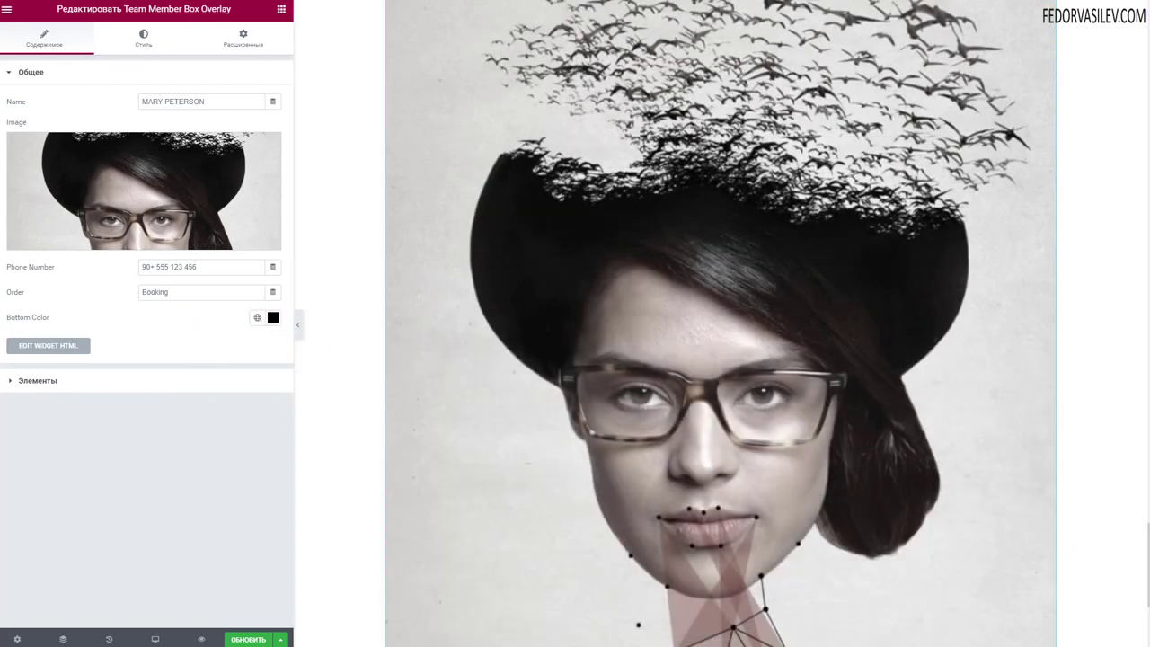
{"action": "scroll", "coordinate": [1061, 630], "scroll_direction": "down", "scroll_amount": 1}
{"action": "left_click", "coordinate": [1061, 644]}
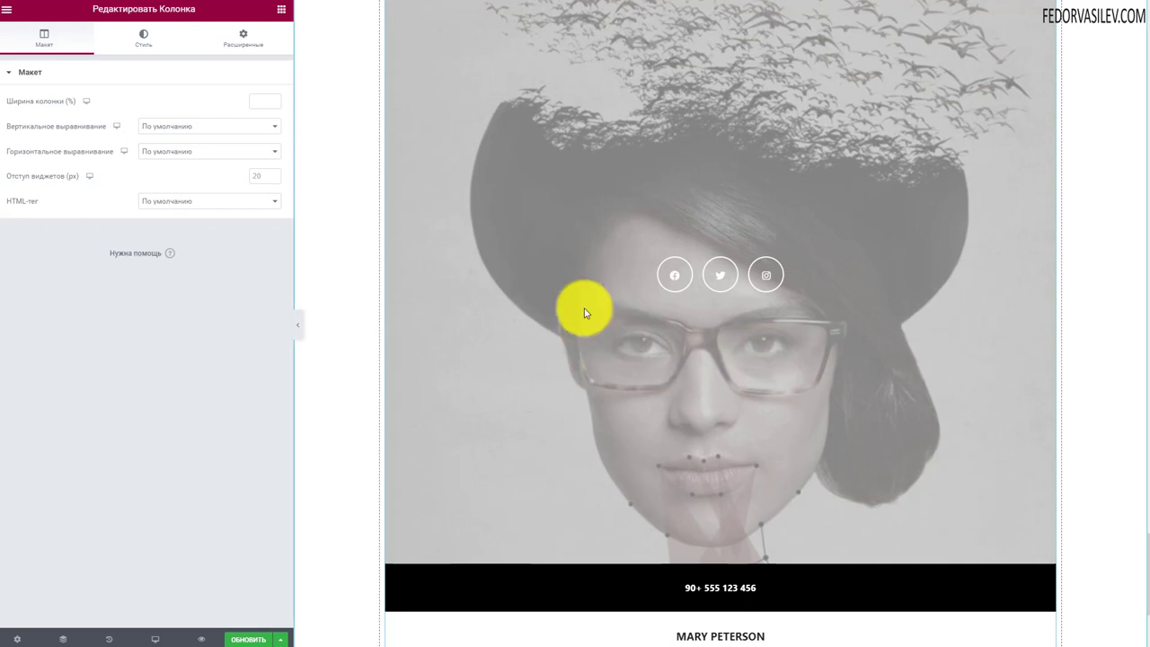
{"action": "scroll", "coordinate": [515, 371], "scroll_direction": "up", "scroll_amount": 3}
{"action": "scroll", "coordinate": [688, 239], "scroll_direction": "down", "scroll_amount": 3}
{"action": "scroll", "coordinate": [488, 360], "scroll_direction": "up", "scroll_amount": 3}
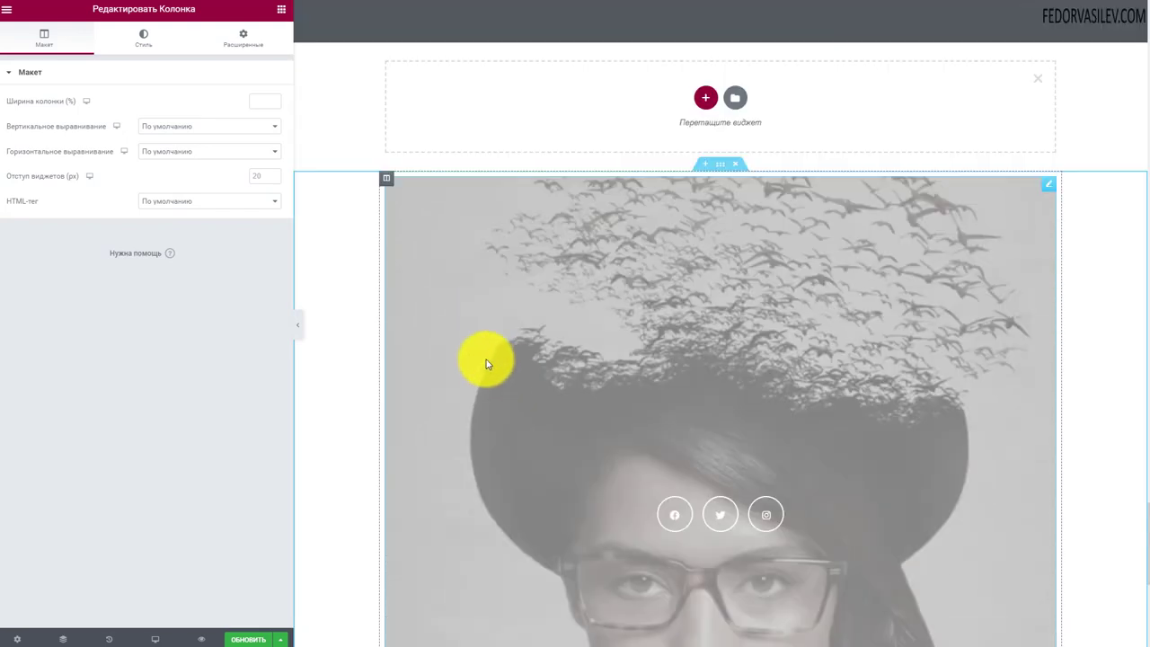
{"action": "right_click", "coordinate": [387, 186]}
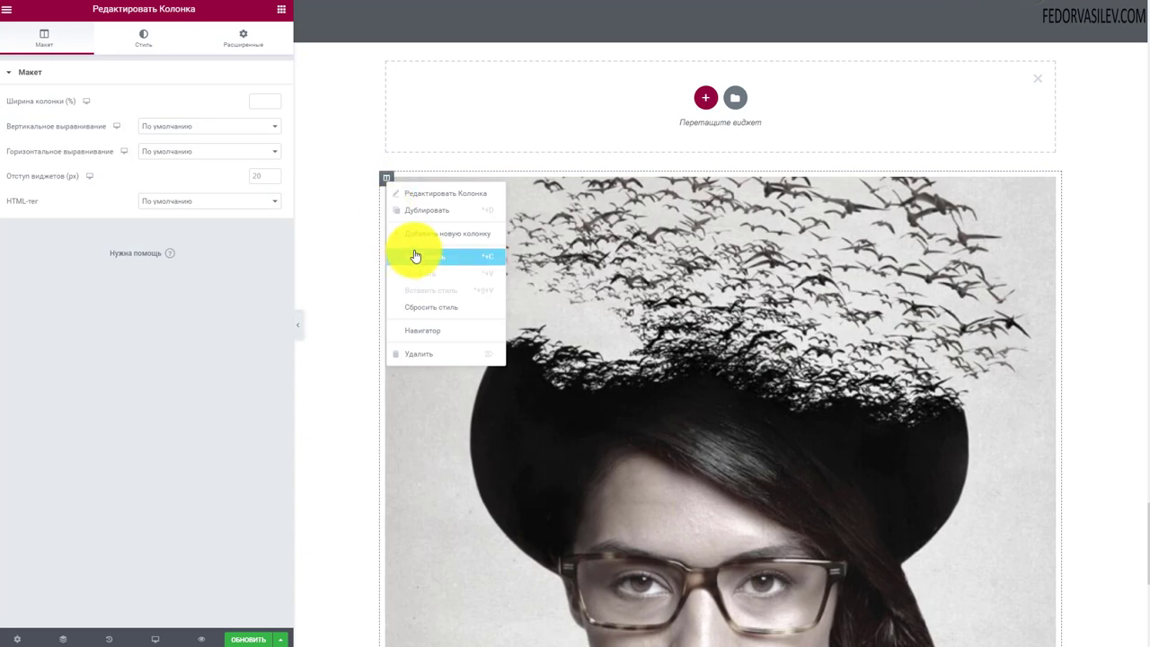
{"action": "left_click", "coordinate": [460, 238]}
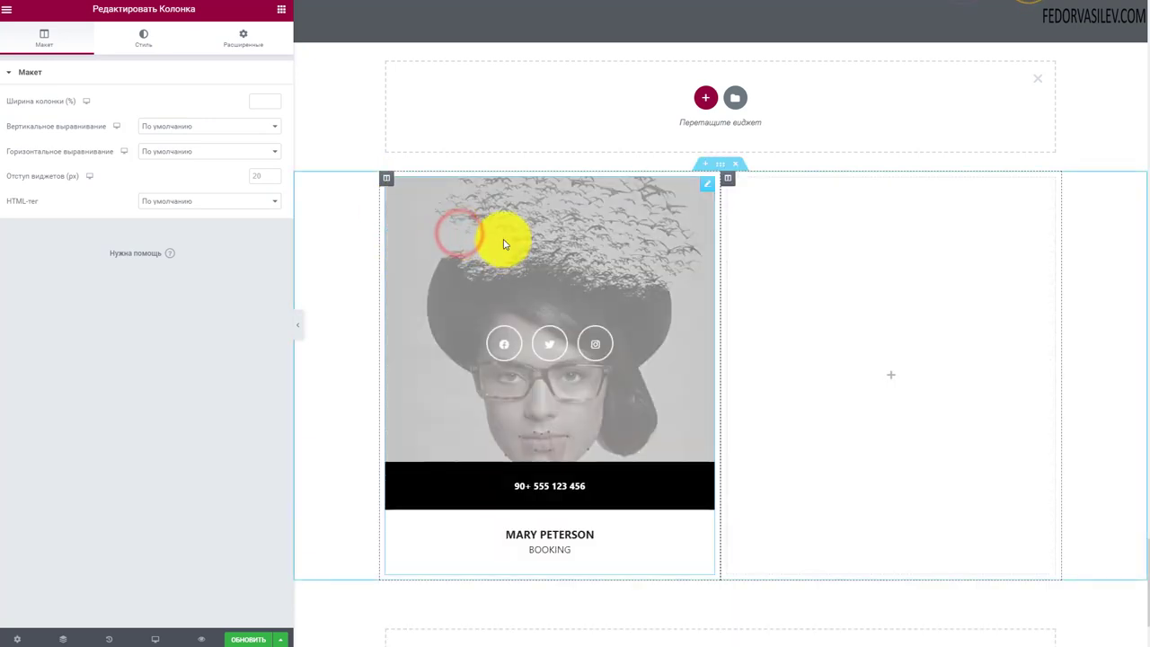
{"action": "right_click", "coordinate": [387, 186]}
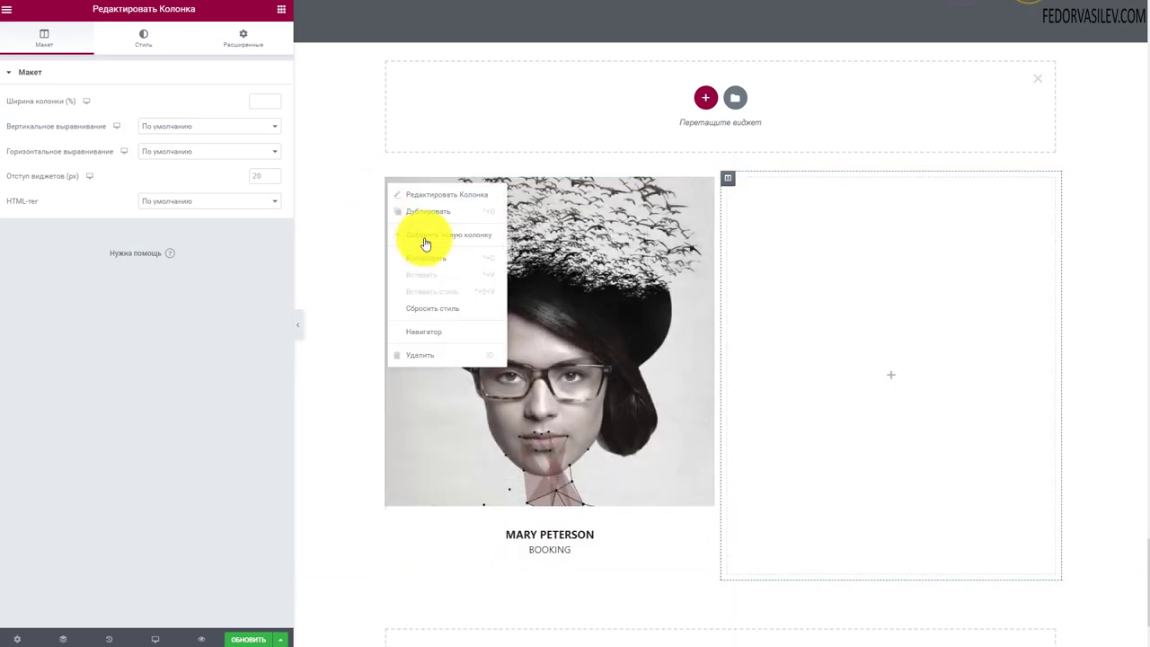
{"action": "left_click", "coordinate": [427, 241]}
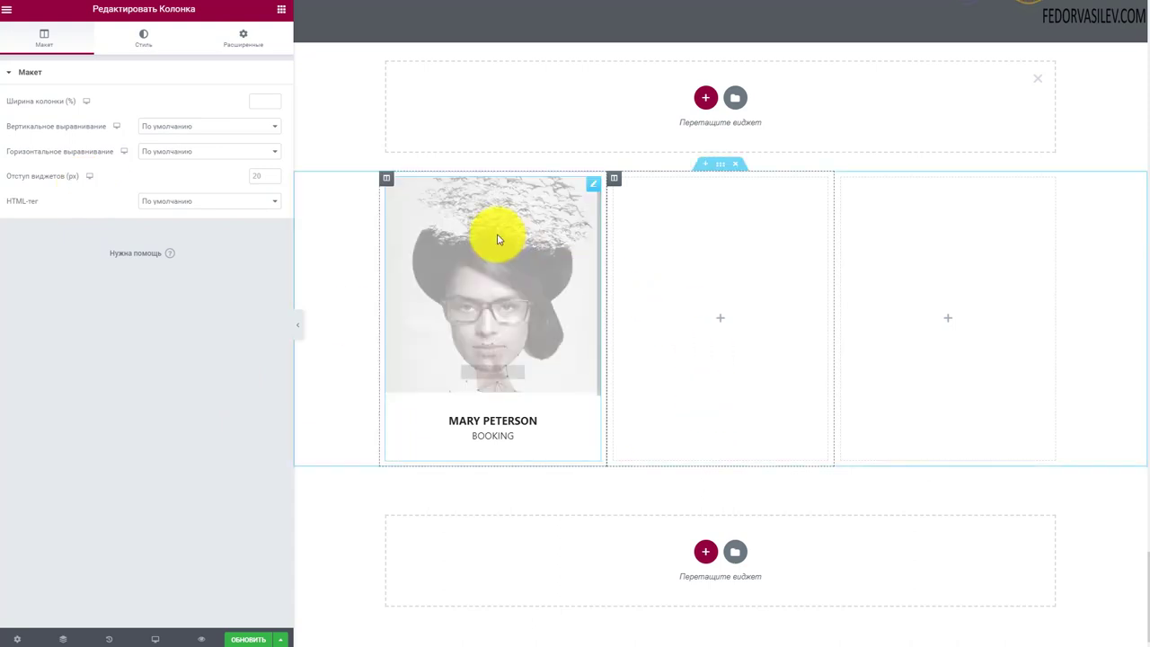
Duplicate the team member widget in the first column and move the copy into the middle column.
{"action": "right_click", "coordinate": [593, 190]}
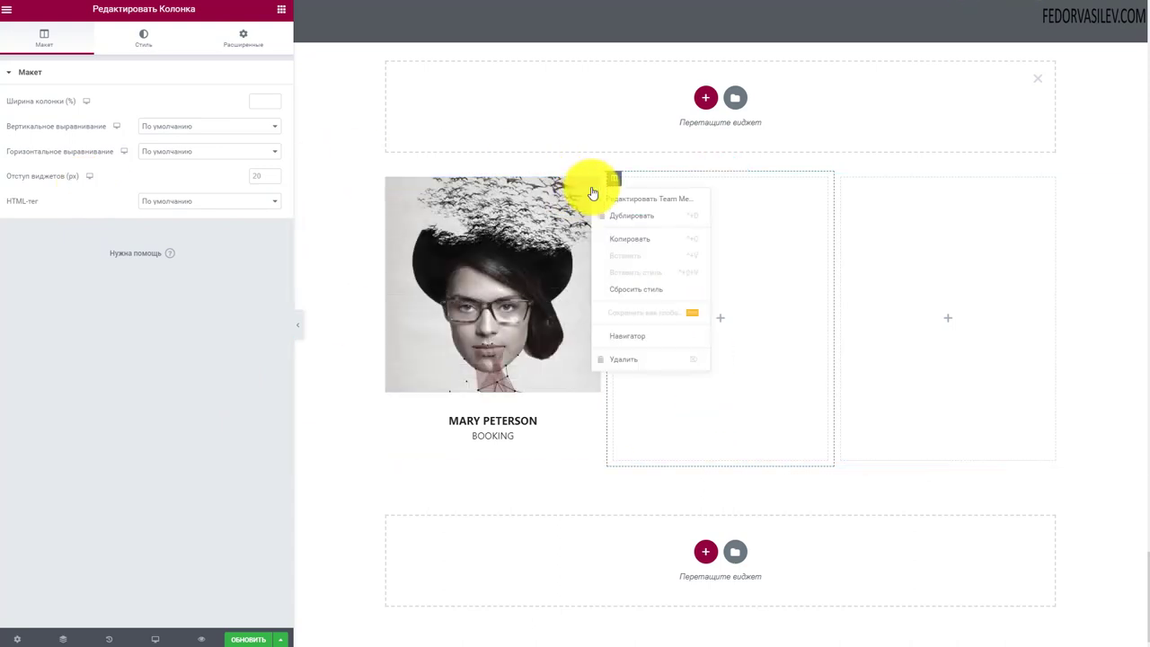
{"action": "left_click", "coordinate": [631, 216]}
{"action": "scroll", "coordinate": [423, 432], "scroll_direction": "down", "scroll_amount": 3}
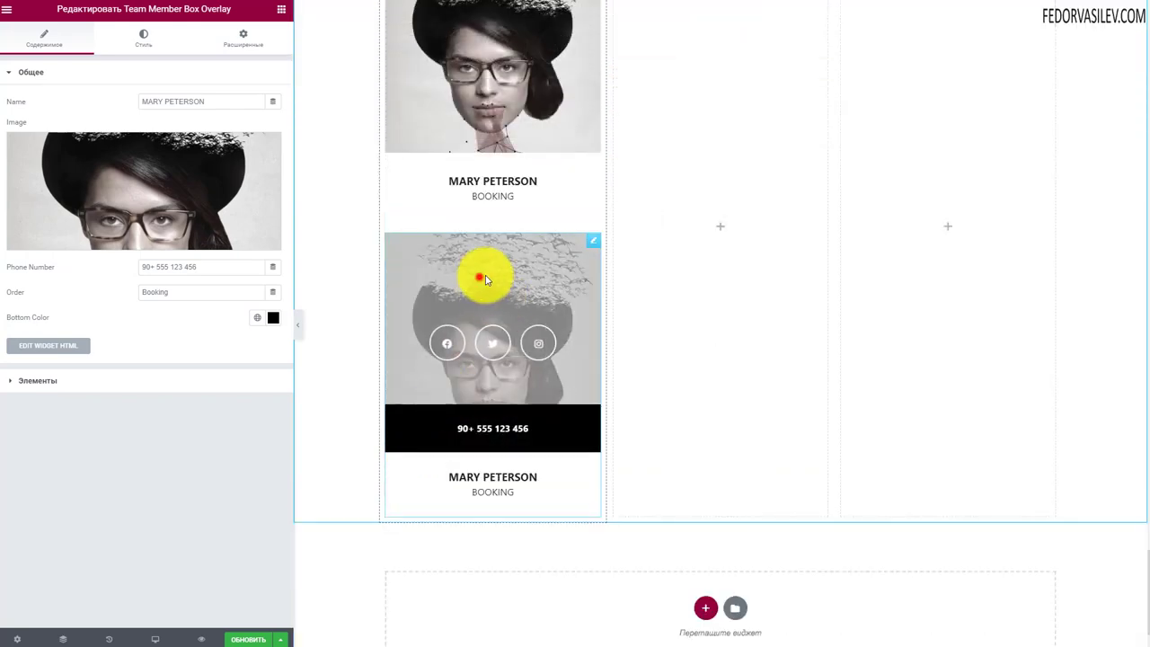
{"action": "left_click_drag", "start_coordinate": [485, 280], "coordinate": [679, 275]}
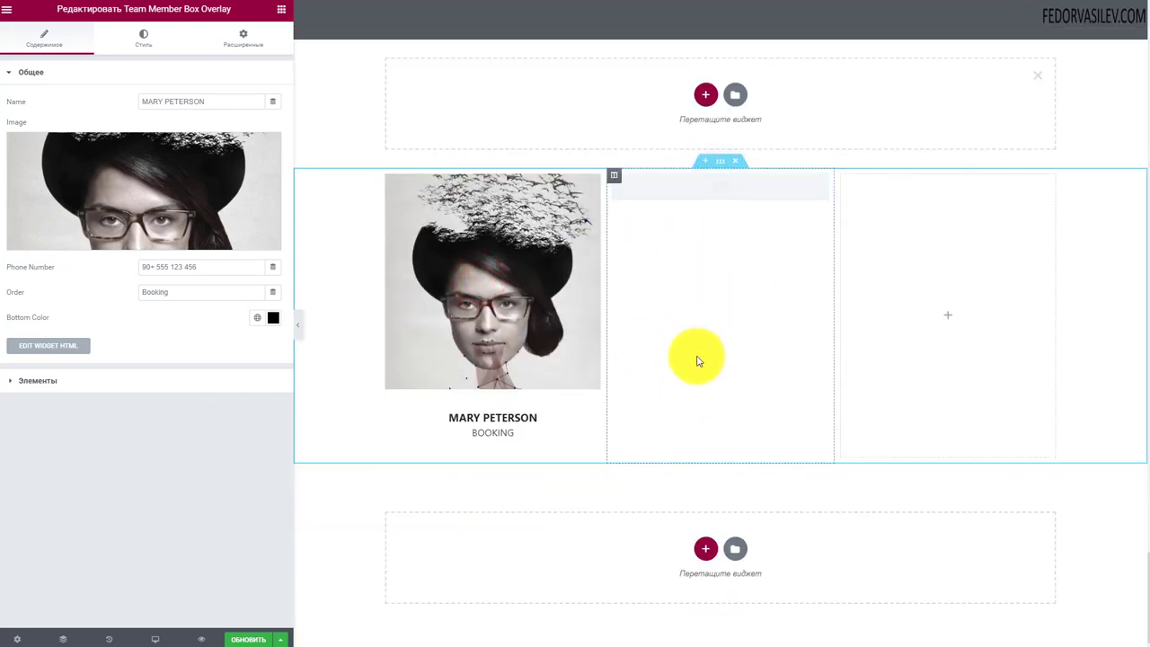
{"action": "left_click_drag", "start_coordinate": [698, 361], "coordinate": [673, 269]}
Duplicate the middle column's team member widget and move the copy into the third column.
{"action": "right_click", "coordinate": [703, 229]}
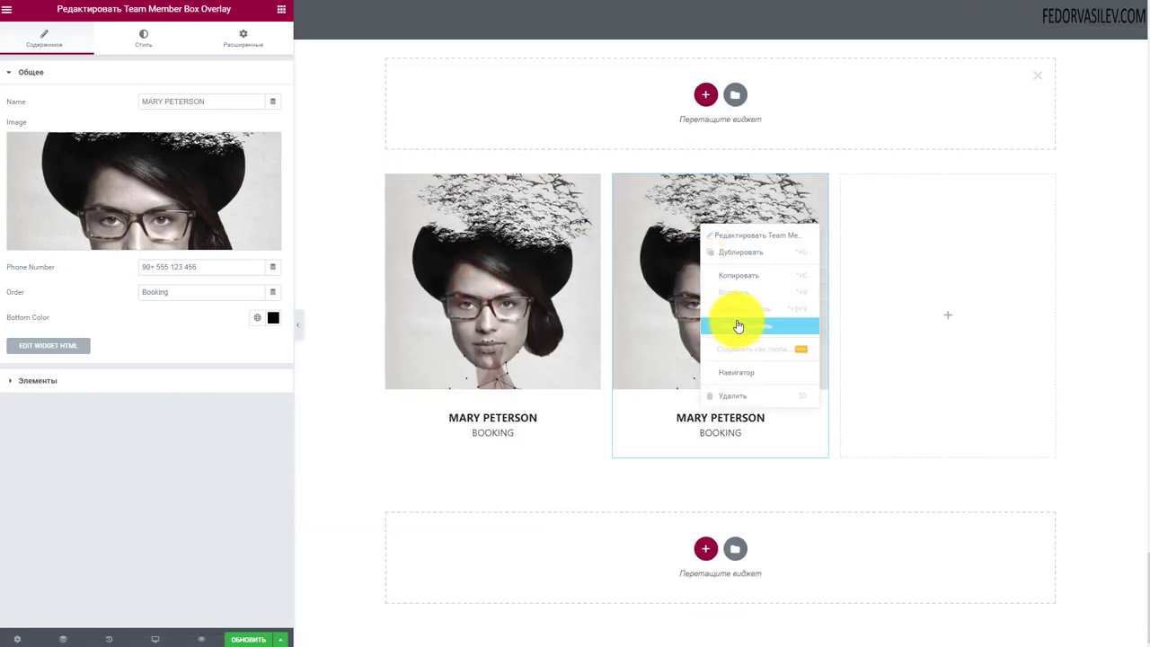
{"action": "left_click", "coordinate": [747, 260]}
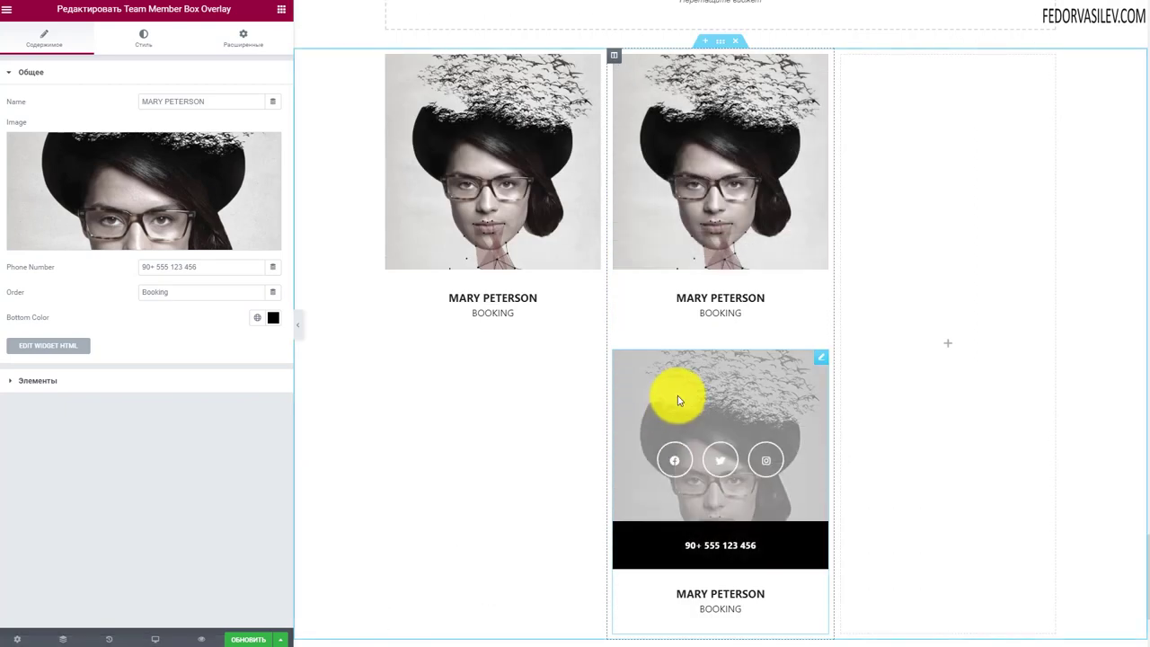
{"action": "left_click_drag", "start_coordinate": [677, 395], "coordinate": [884, 201]}
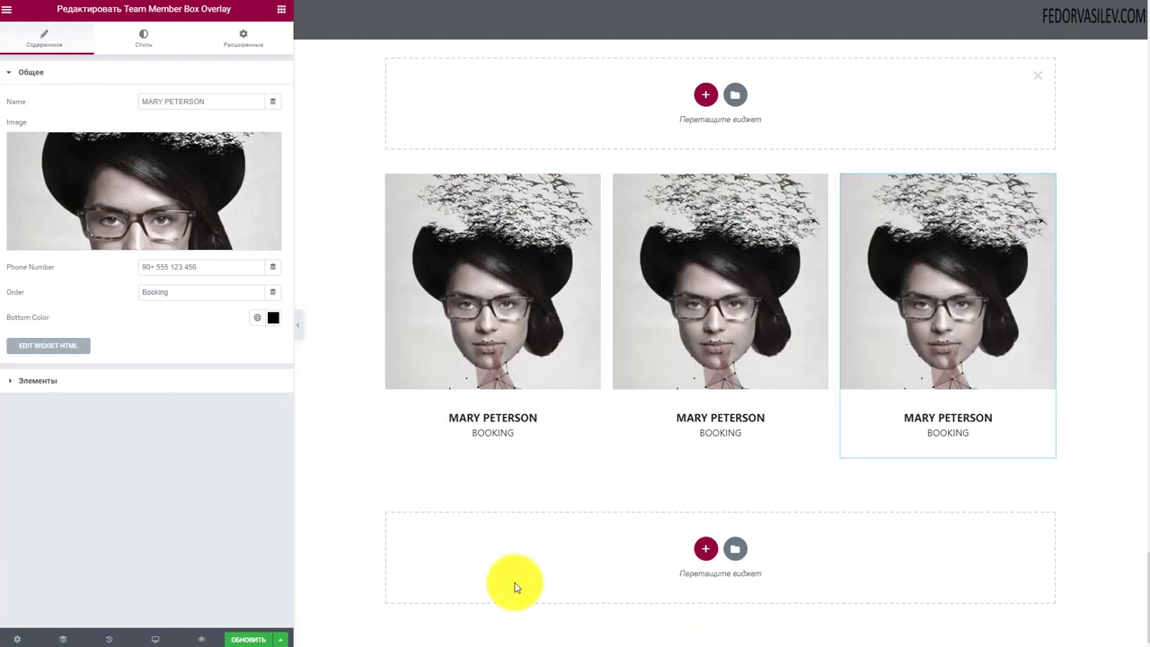
Replace the placeholder name on the first card with the team member's first name.
{"action": "left_click", "coordinate": [590, 184]}
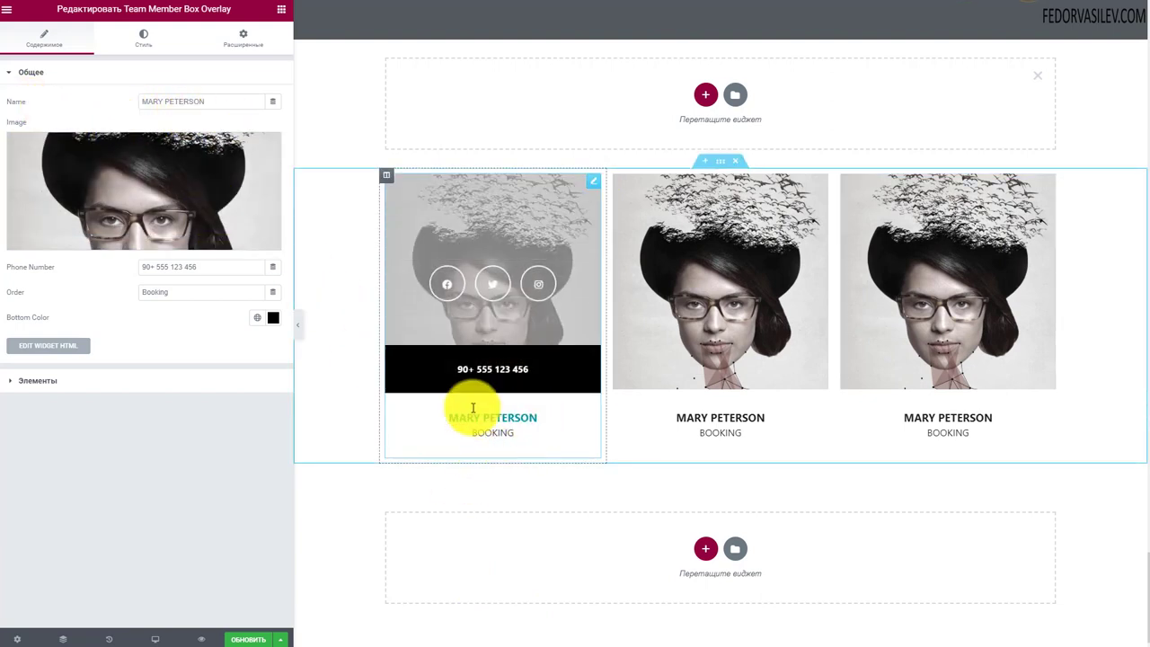
{"action": "left_click_drag", "start_coordinate": [211, 98], "coordinate": [32, 112]}
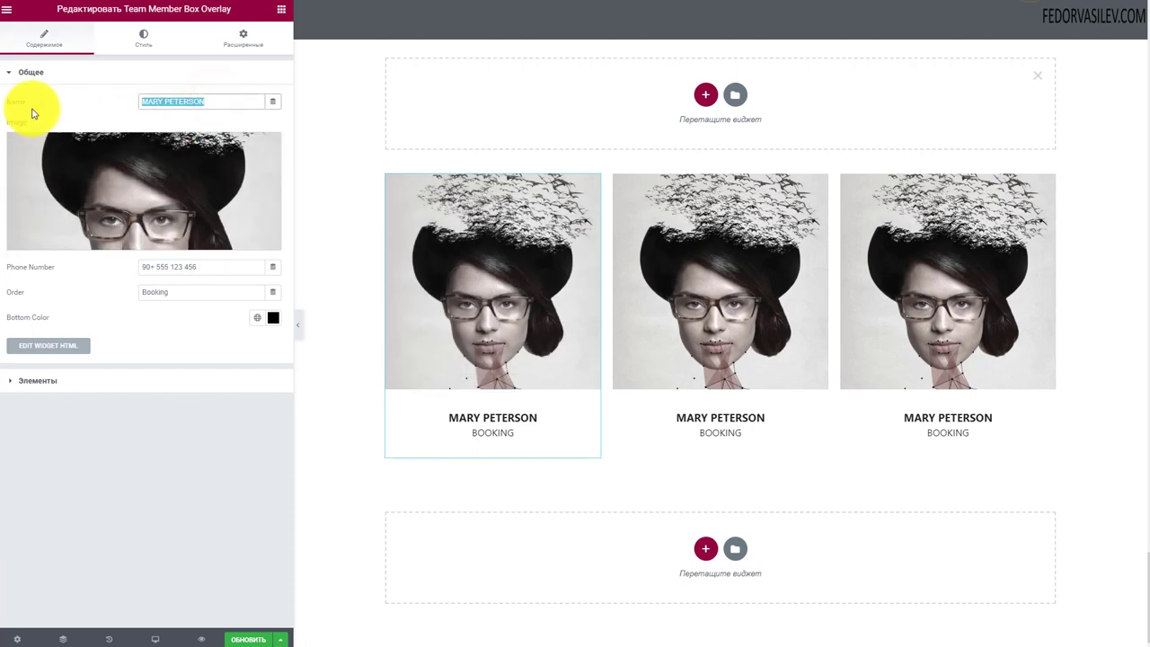
{"action": "type", "text": "федор"}
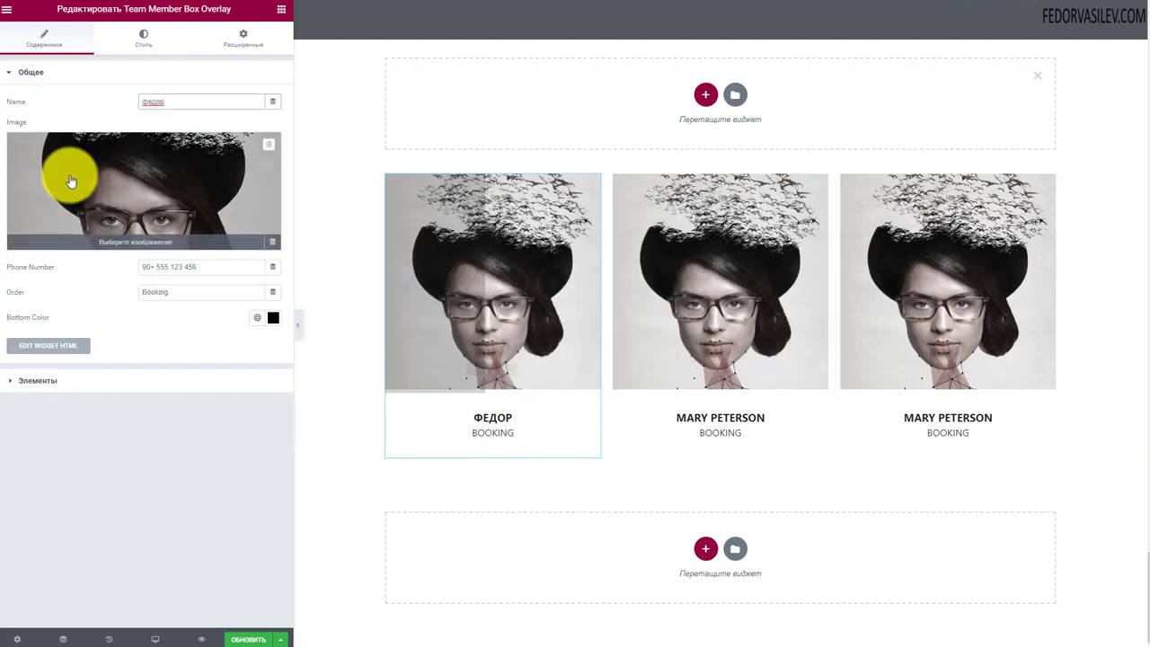
Replace the first card's image with ya.png from the media library.
{"action": "left_click", "coordinate": [110, 186]}
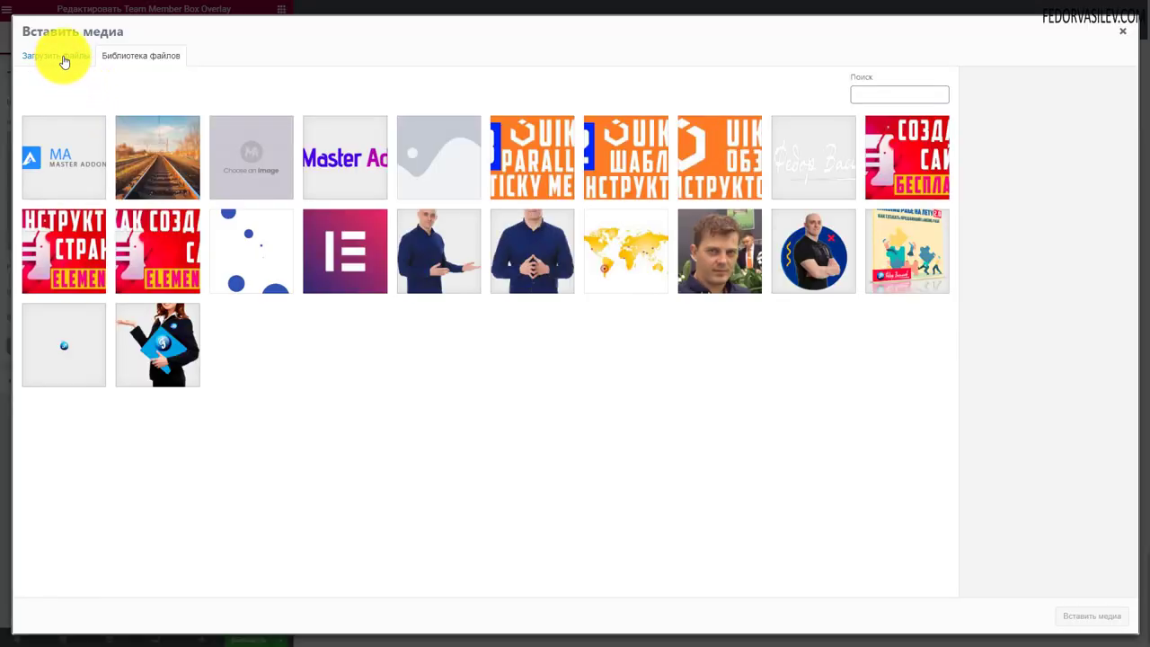
{"action": "left_click", "coordinate": [817, 253]}
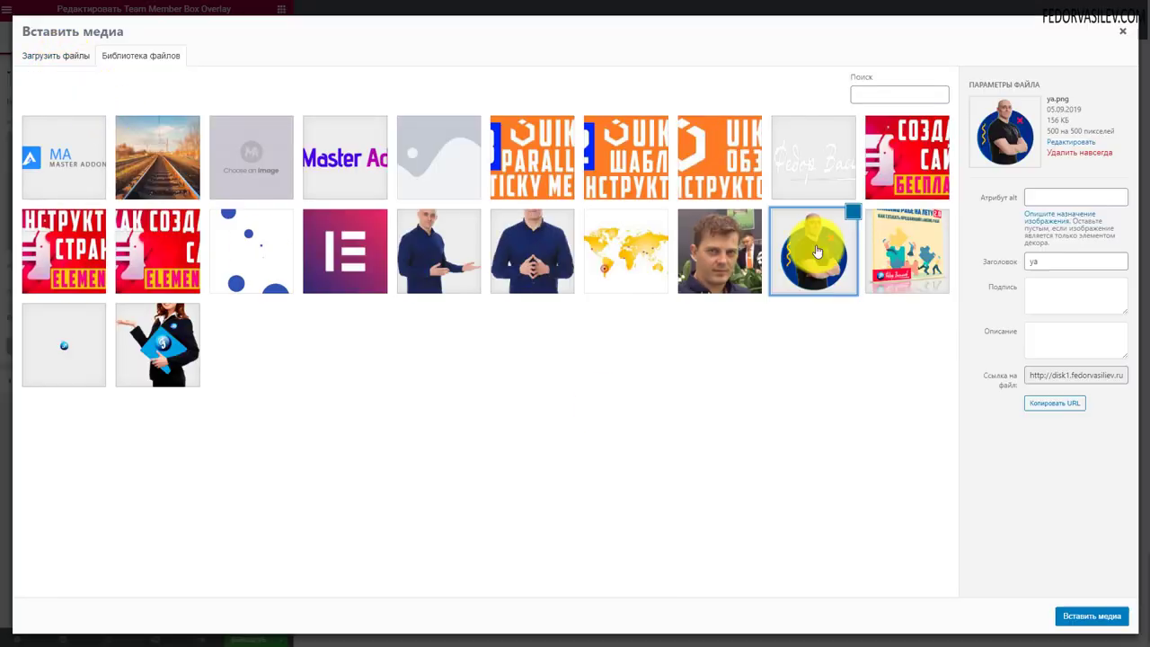
{"action": "left_click", "coordinate": [1062, 620]}
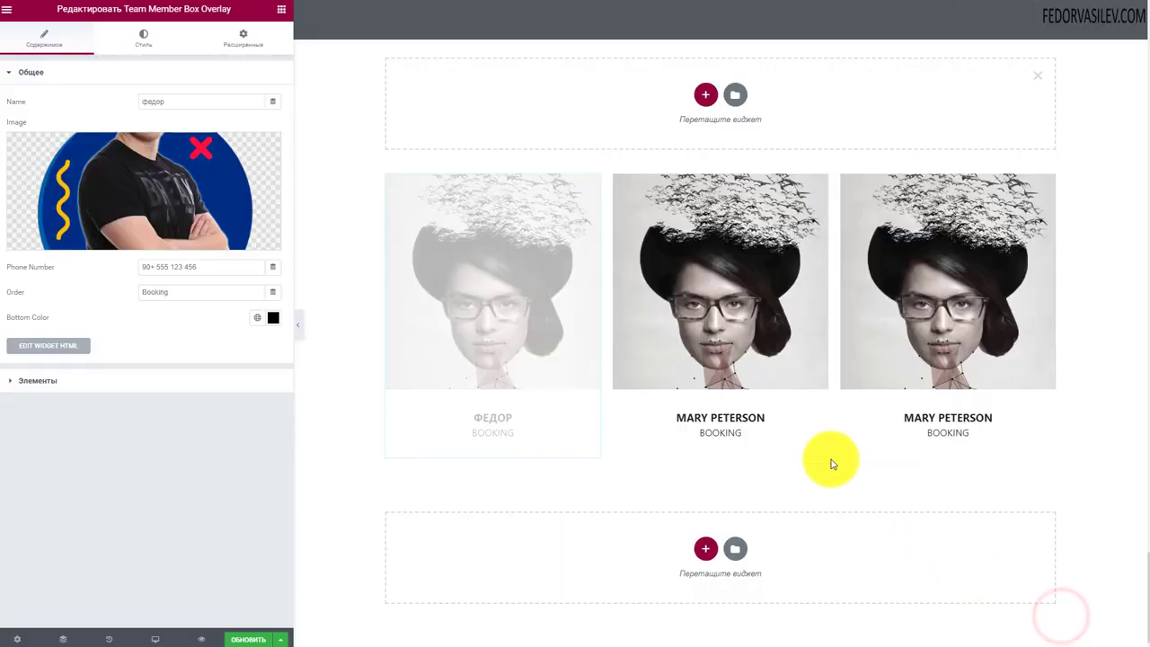
Set the first card's Order text to "Администратор" and its Bottom Color to the global colour Акцент.
{"action": "left_click_drag", "start_coordinate": [219, 274], "coordinate": [123, 264]}
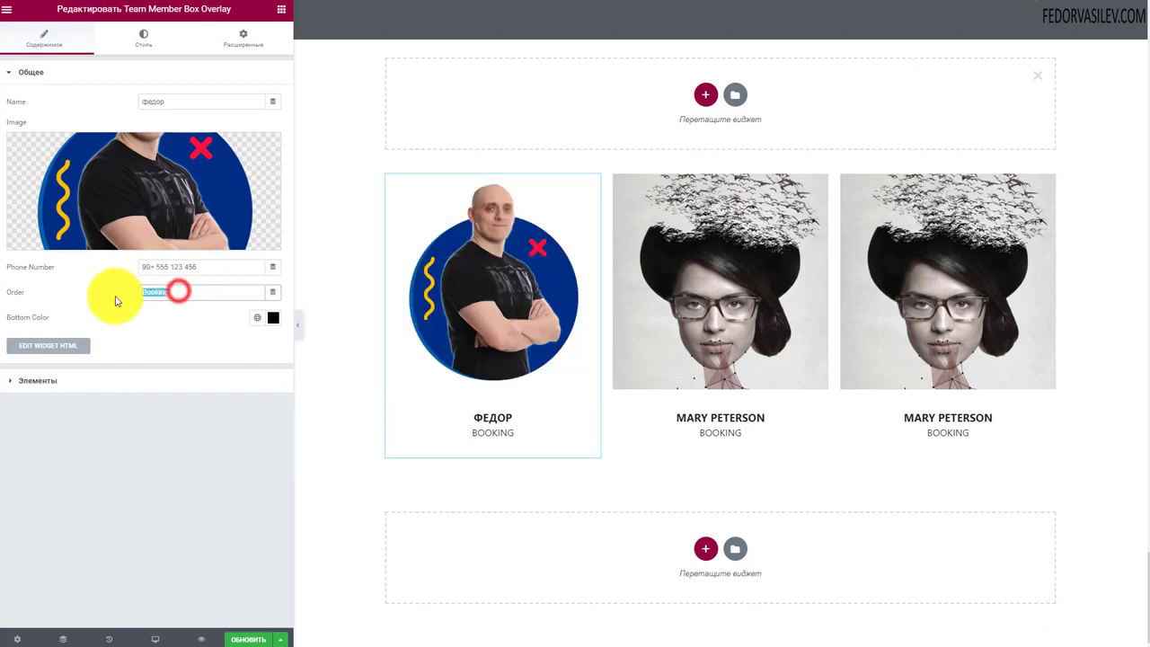
{"action": "double_click", "coordinate": [203, 290]}
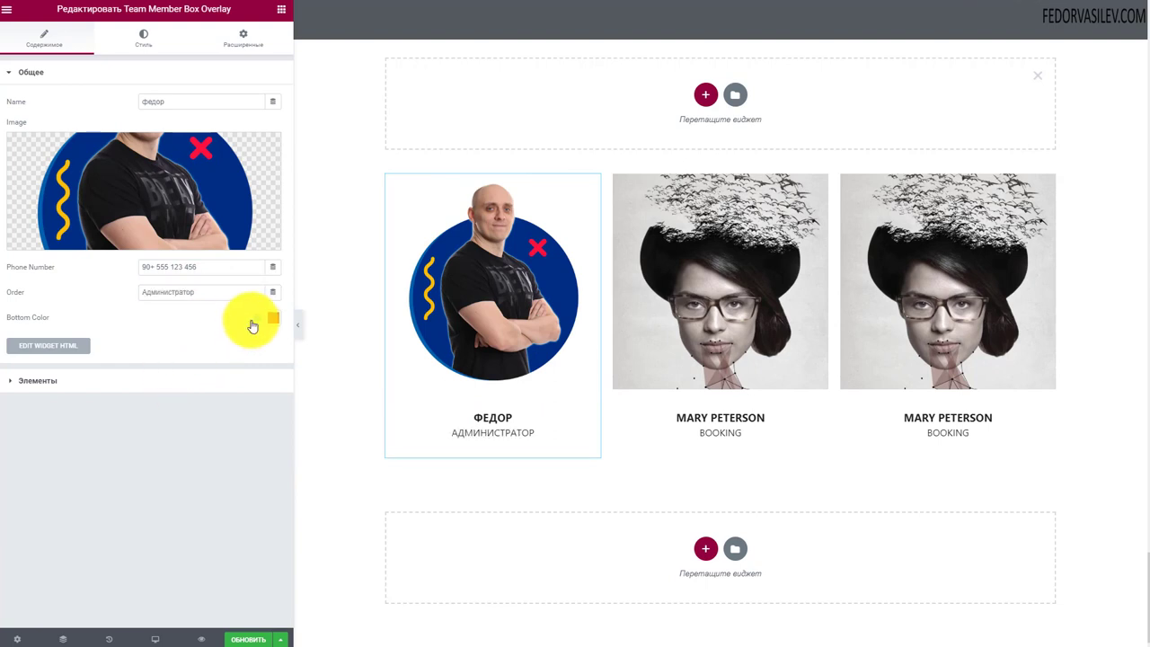
{"action": "left_click", "coordinate": [255, 319]}
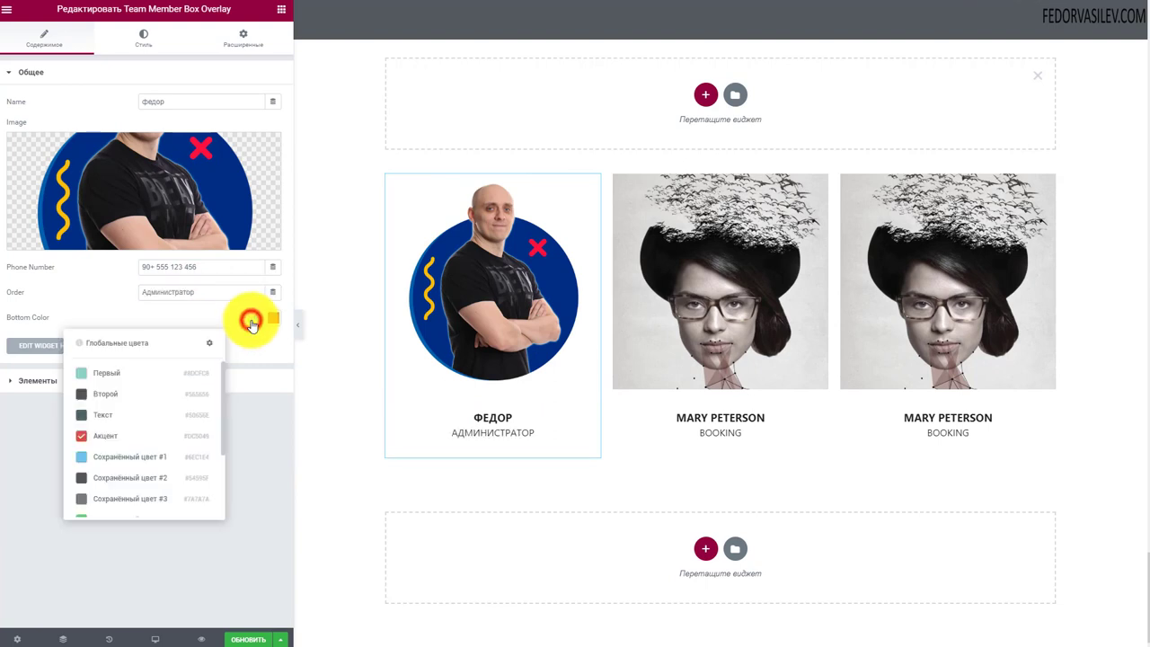
{"action": "left_click", "coordinate": [149, 321]}
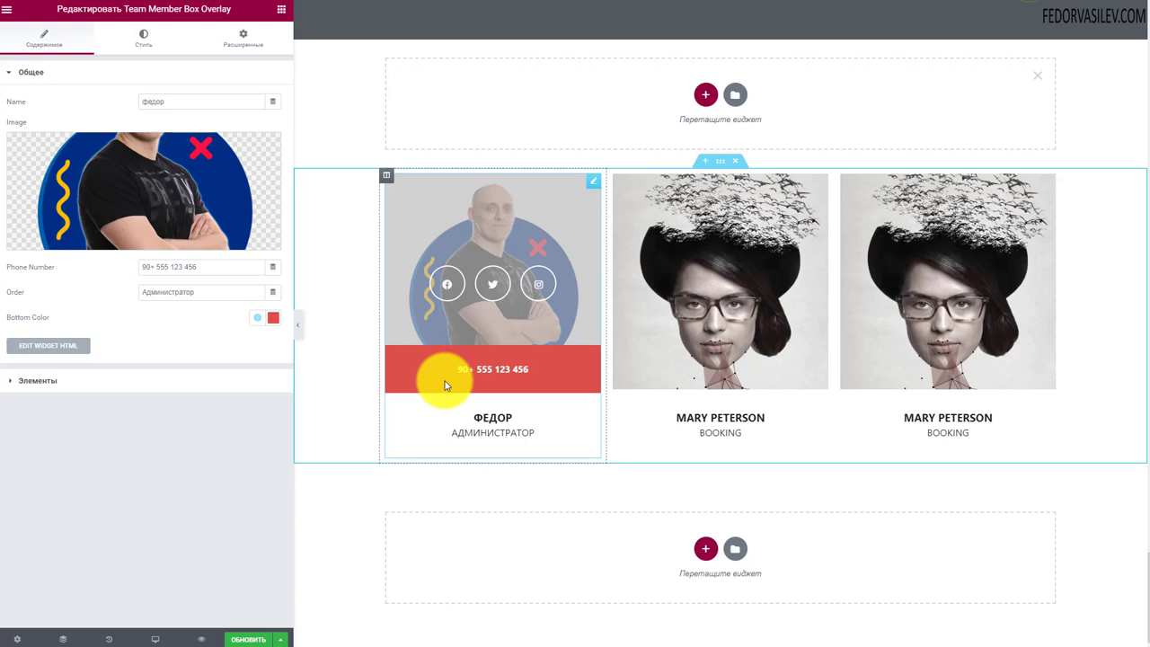
Replace the Facebook icon of the first card's first social element with the Evernote icon from the icon library.
{"action": "left_click", "coordinate": [37, 380]}
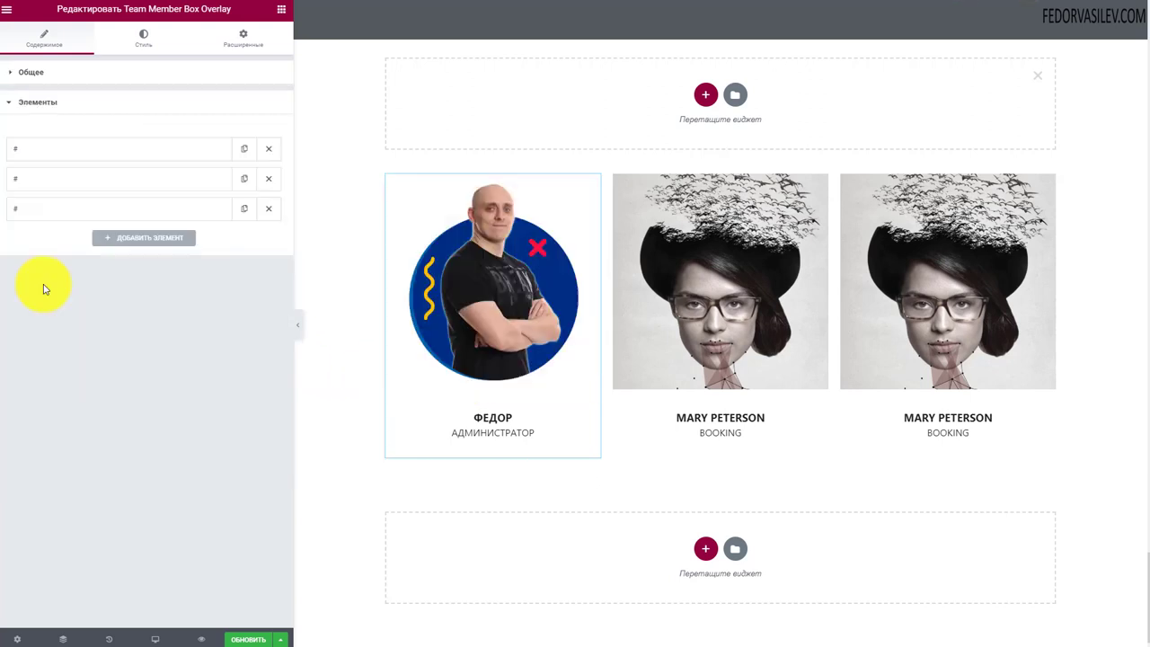
{"action": "left_click", "coordinate": [31, 106]}
{"action": "left_click", "coordinate": [31, 106]}
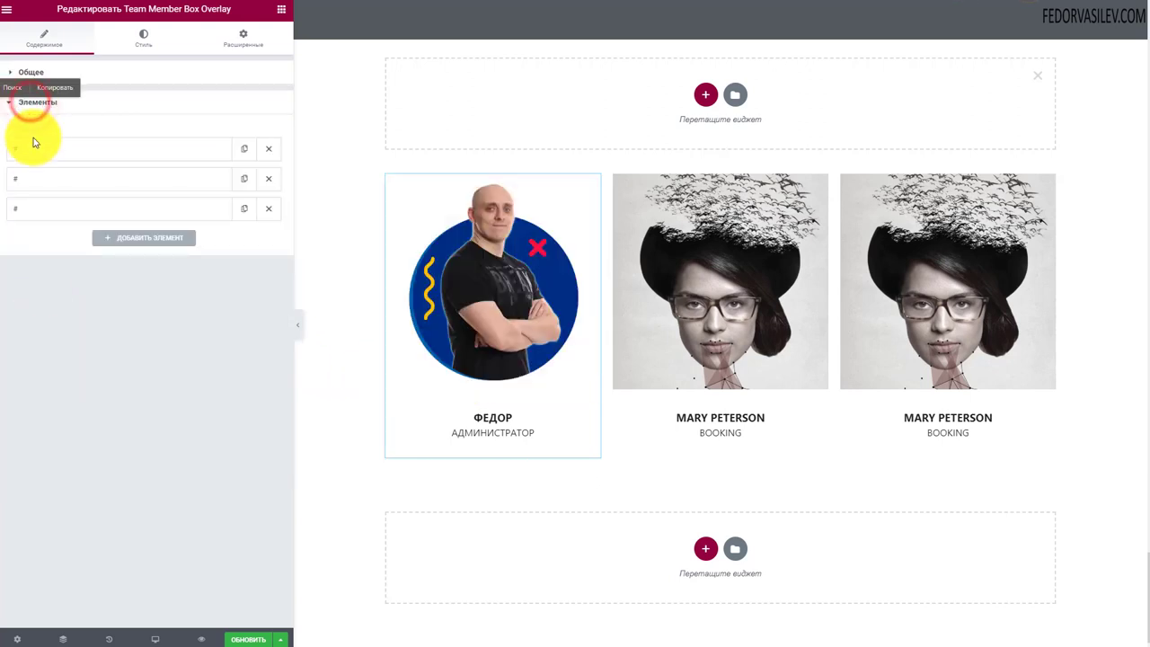
{"action": "mouse_move", "coordinate": [441, 282]}
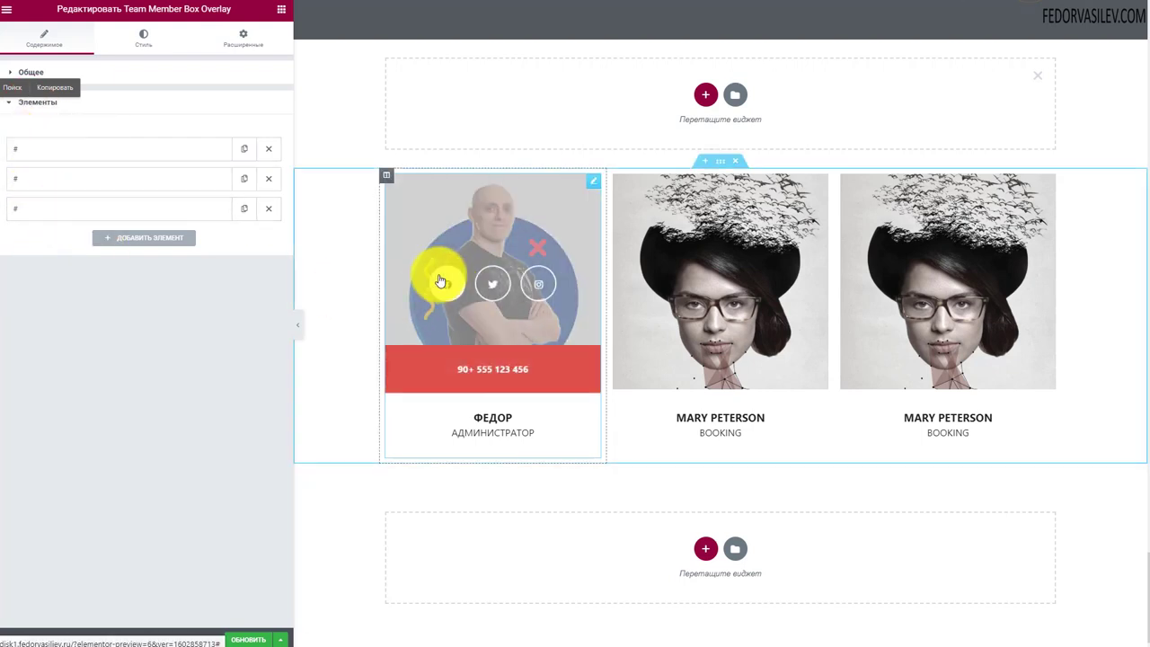
{"action": "left_click", "coordinate": [15, 150]}
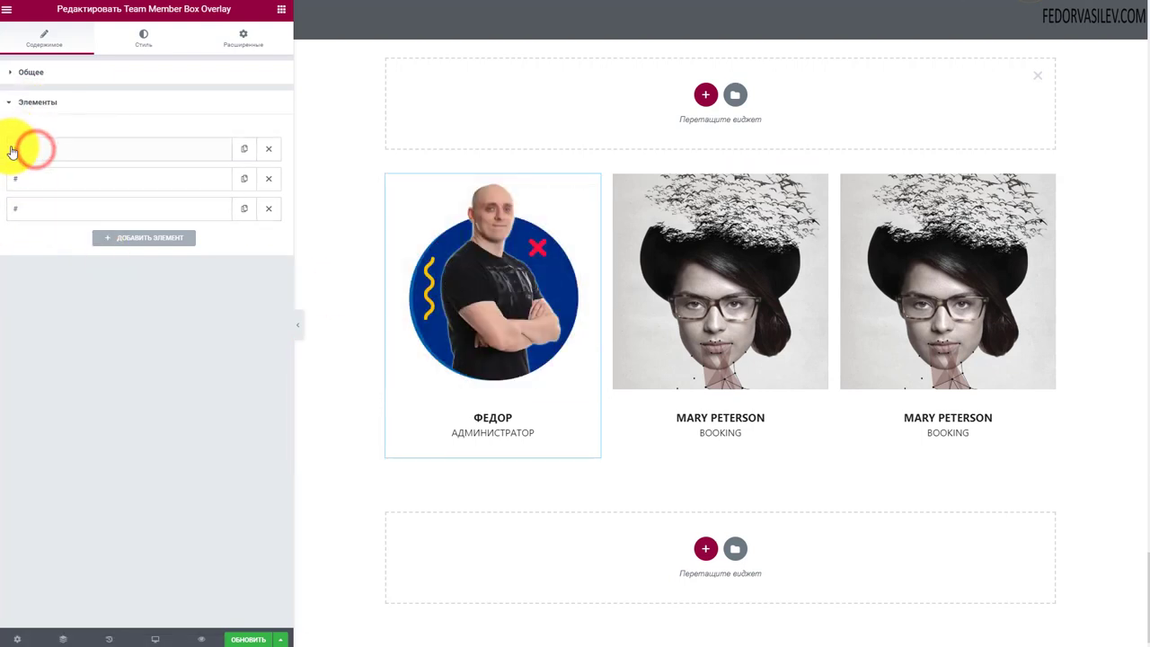
{"action": "left_click", "coordinate": [32, 157]}
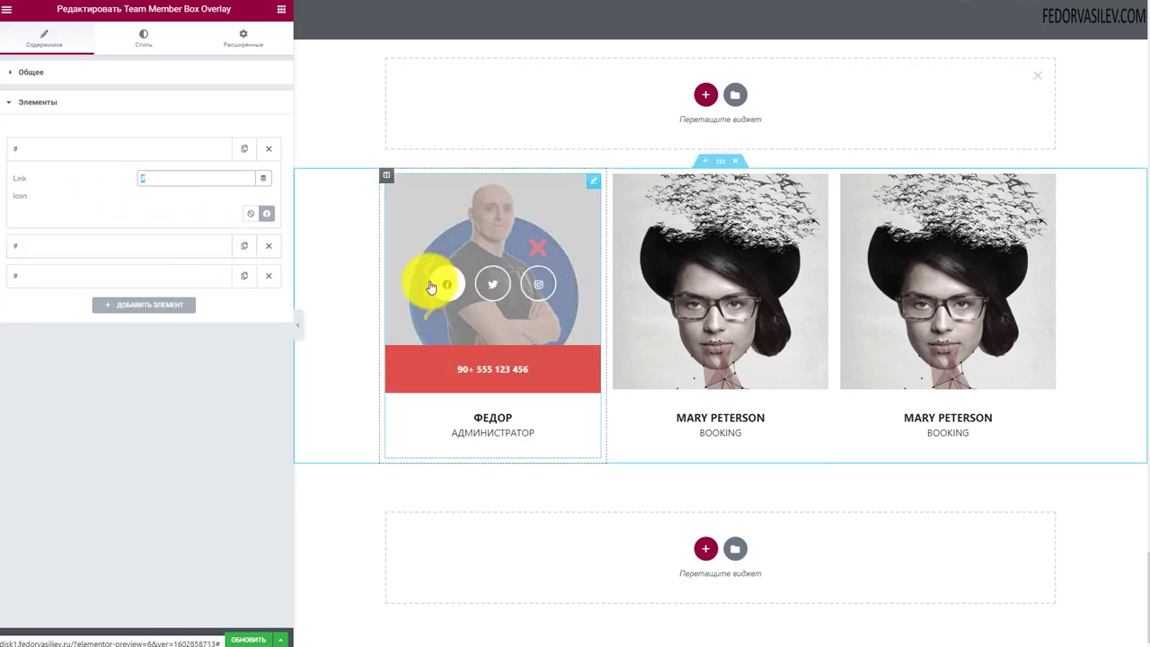
{"action": "left_click", "coordinate": [268, 220]}
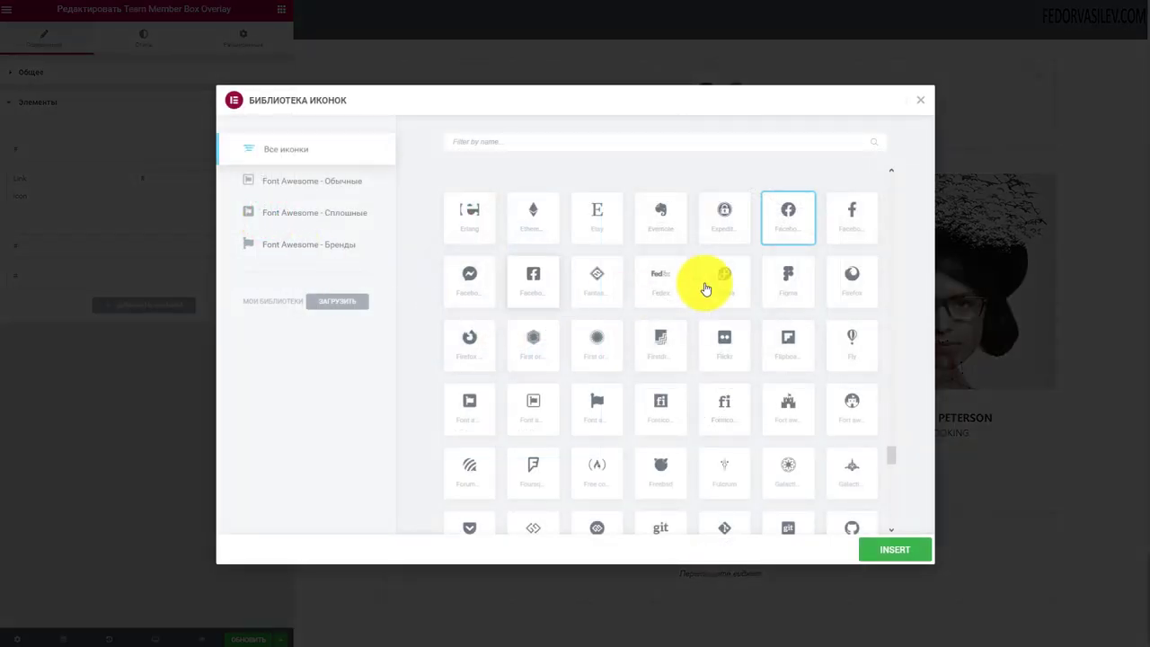
{"action": "left_click", "coordinate": [659, 224]}
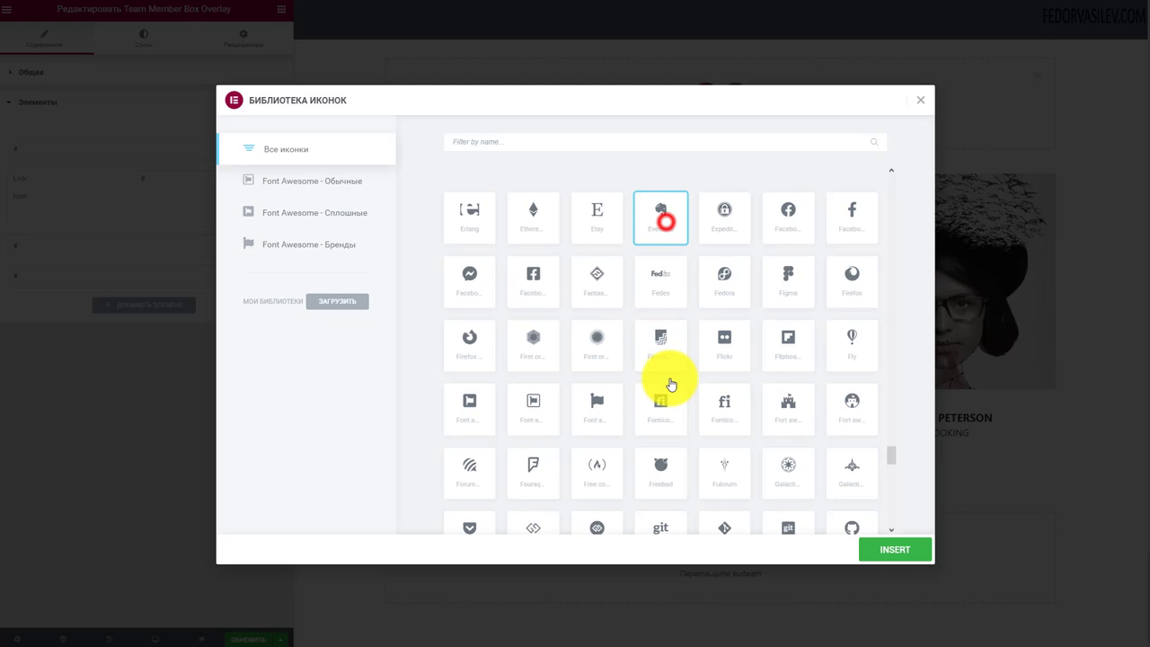
{"action": "left_click", "coordinate": [868, 551]}
{"action": "mouse_move", "coordinate": [514, 300]}
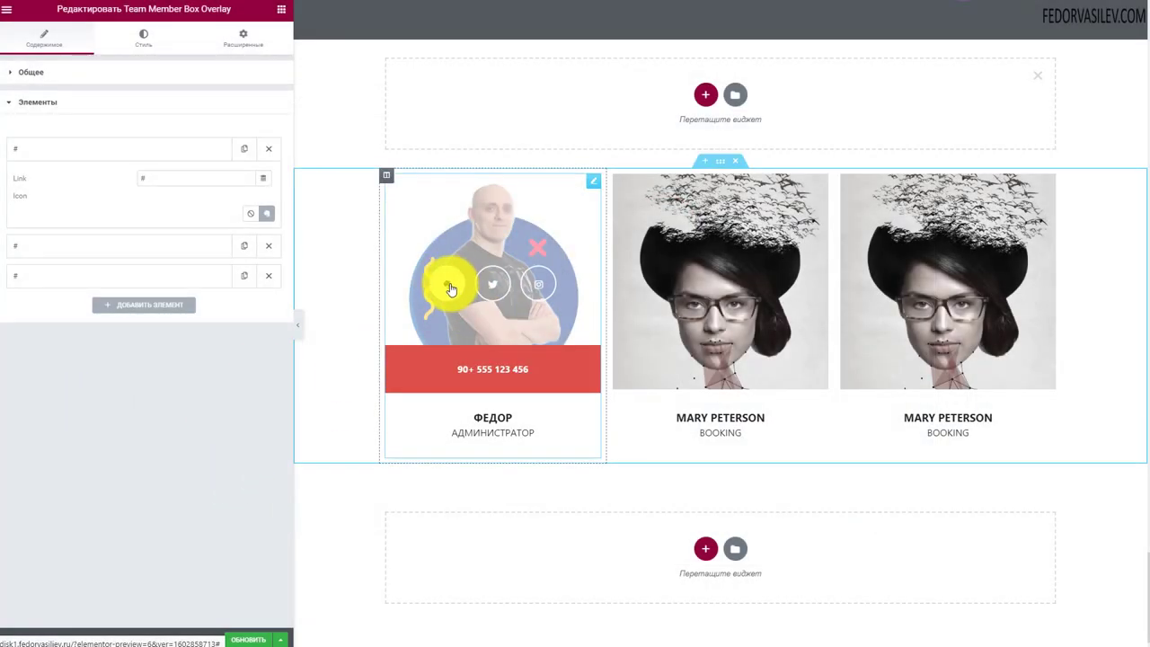
{"action": "left_click", "coordinate": [160, 177]}
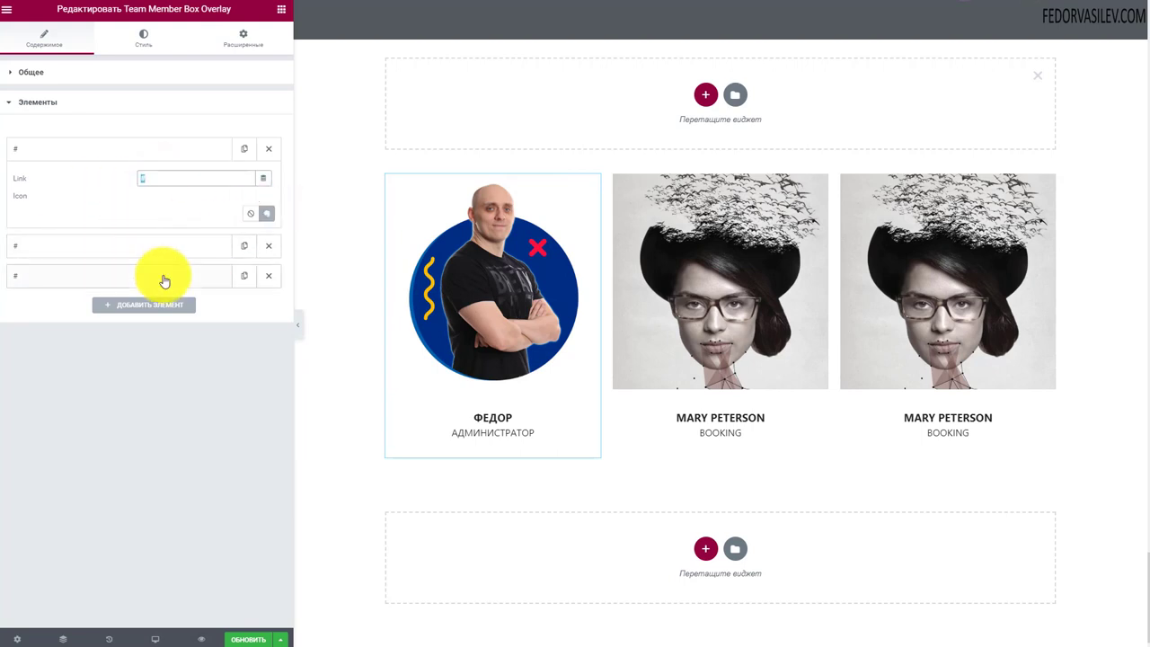
{"action": "left_click", "coordinate": [65, 149]}
{"action": "left_click", "coordinate": [60, 178]}
{"action": "left_click", "coordinate": [57, 179]}
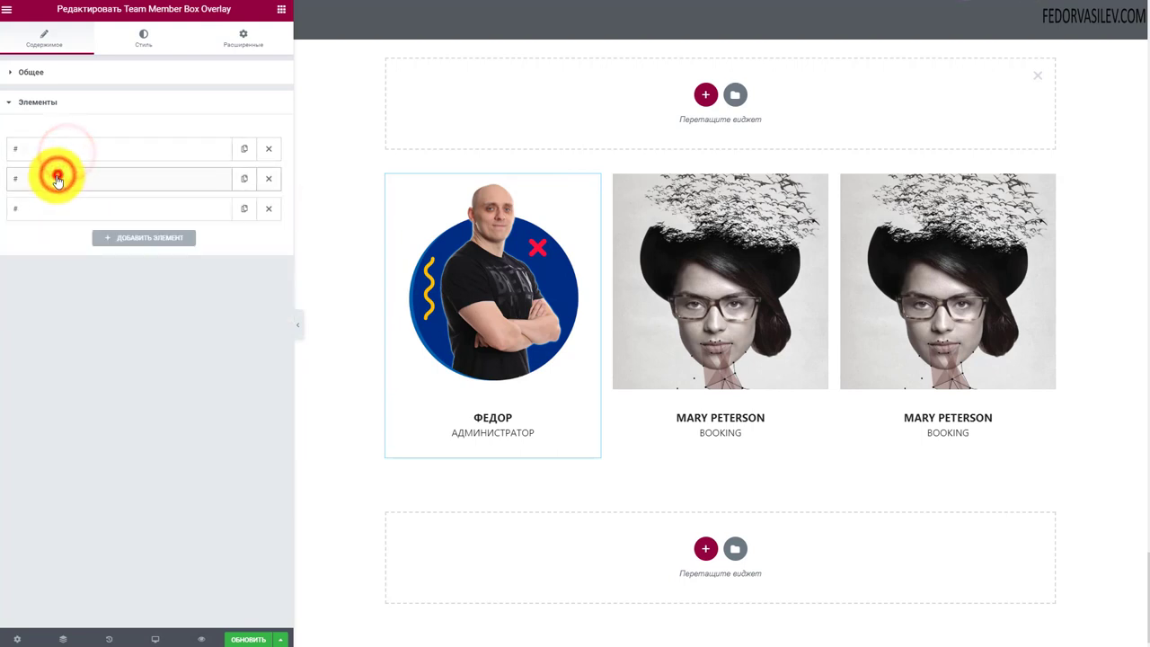
{"action": "left_click", "coordinate": [49, 209]}
{"action": "left_click", "coordinate": [49, 209]}
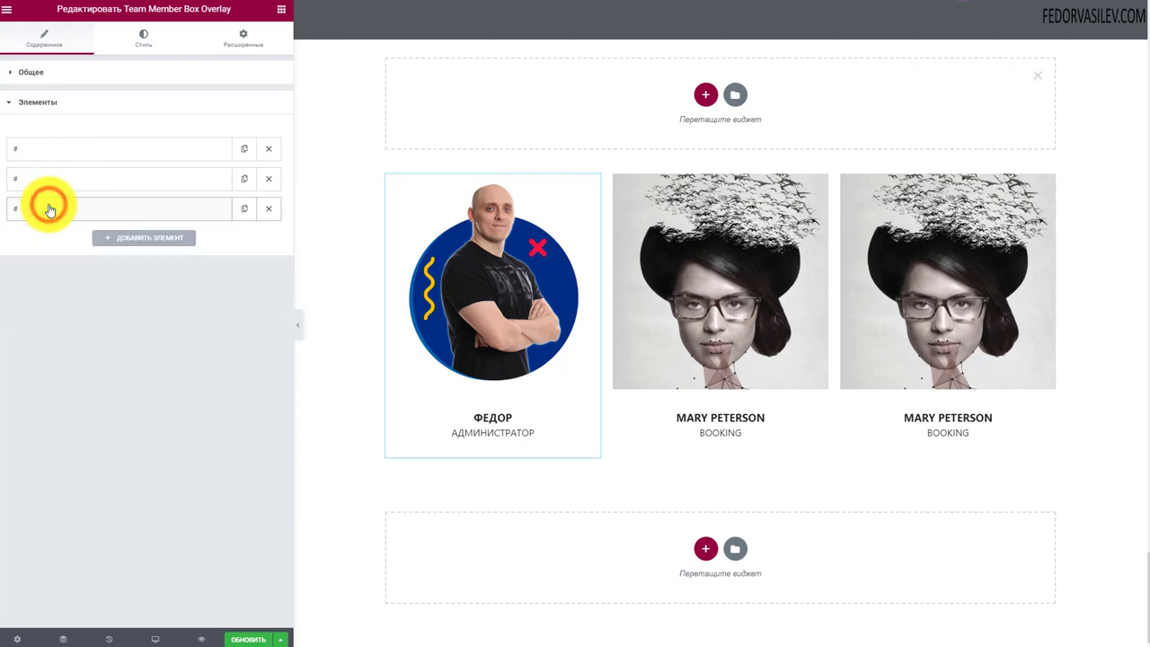
Delete the third and second social elements from the first card.
{"action": "left_click", "coordinate": [268, 209]}
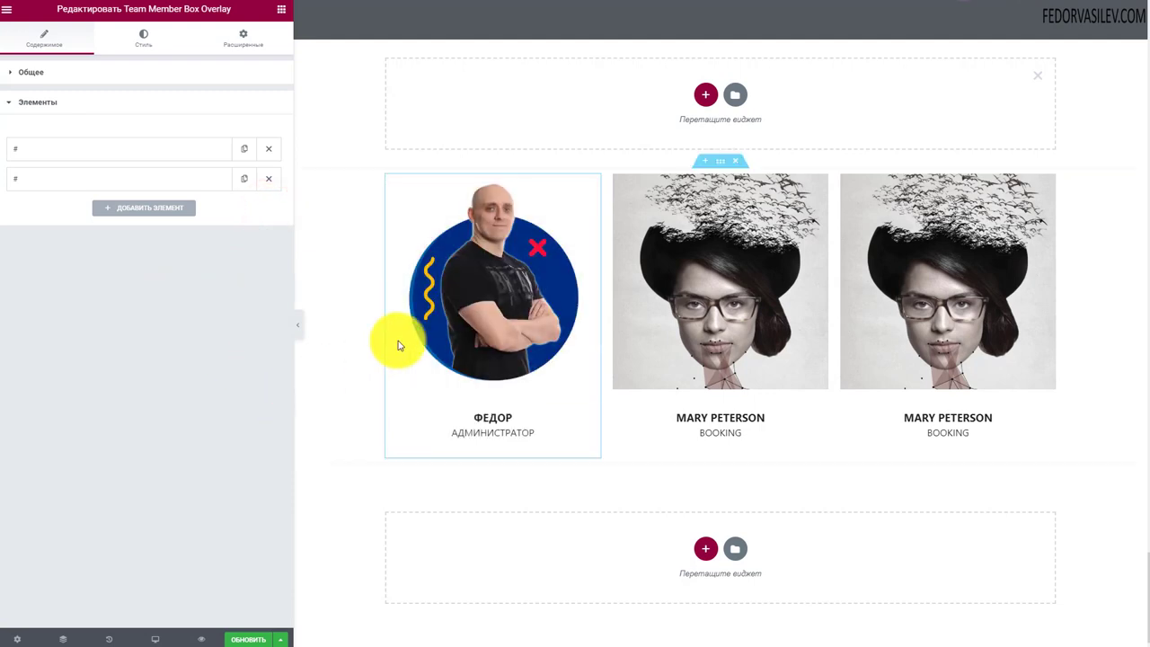
{"action": "mouse_move", "coordinate": [423, 321]}
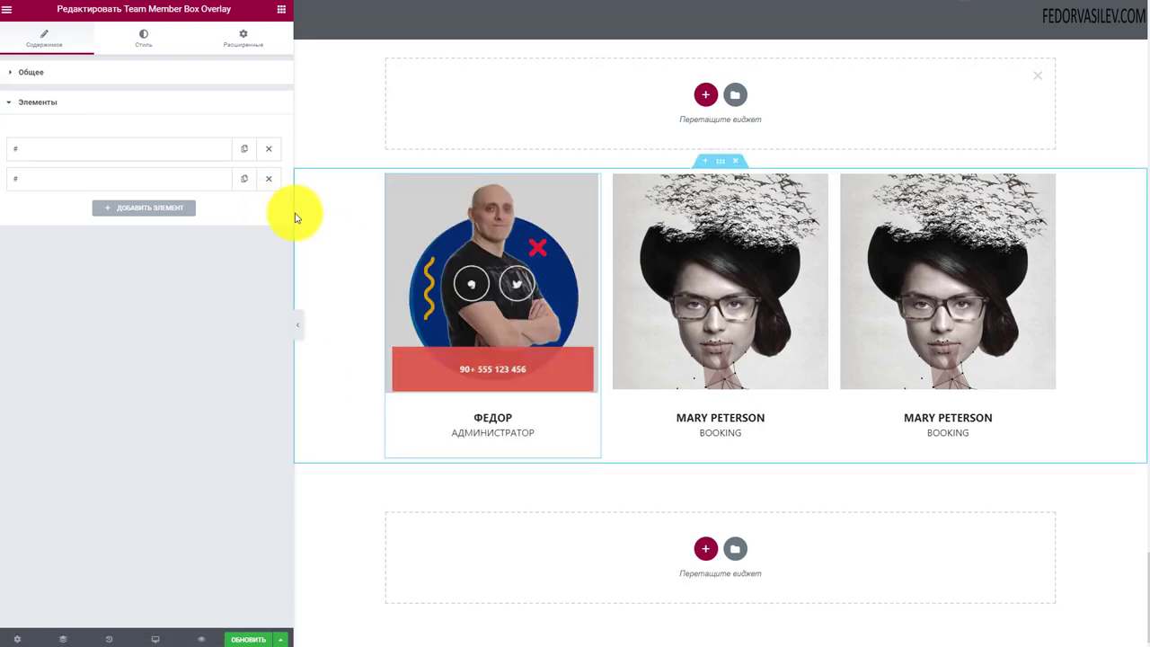
{"action": "left_click", "coordinate": [272, 179]}
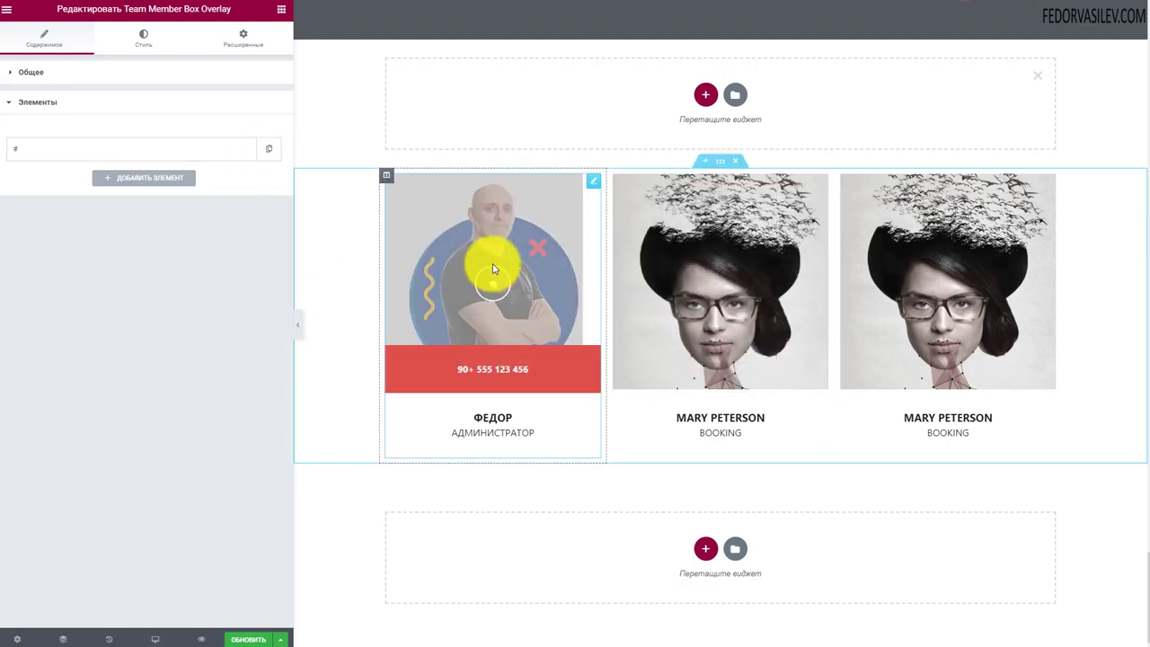
Add four social elements with the default Facebook link and icon to the first card.
{"action": "left_click", "coordinate": [127, 194]}
{"action": "left_click", "coordinate": [136, 273]}
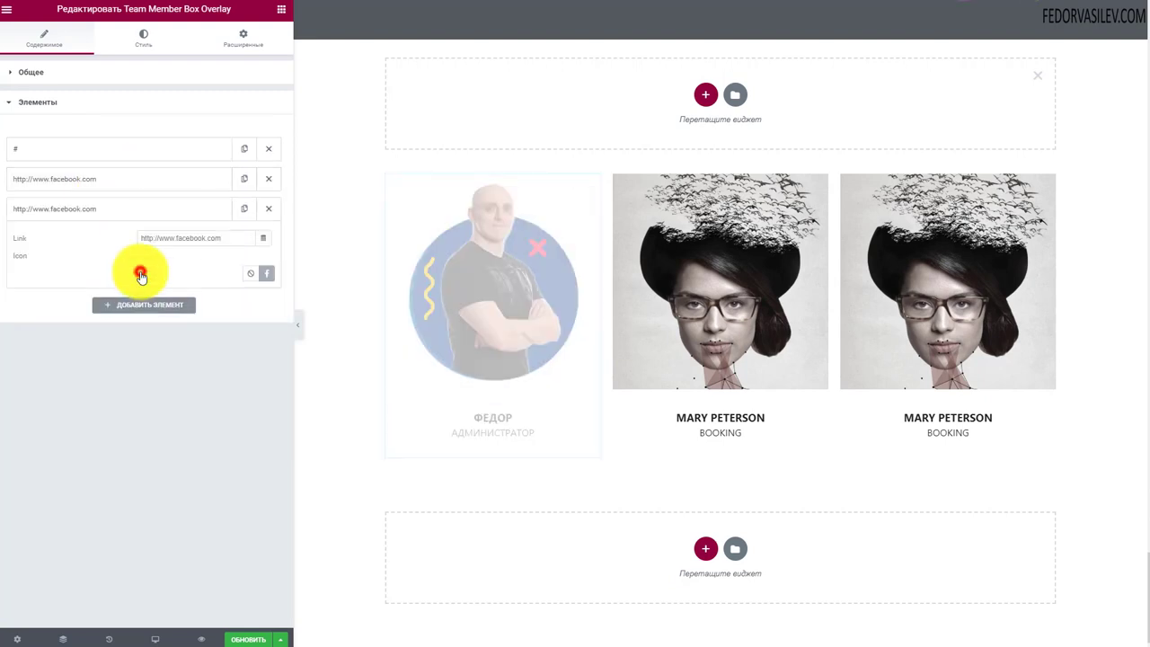
{"action": "left_click", "coordinate": [138, 309]}
{"action": "left_click", "coordinate": [137, 334]}
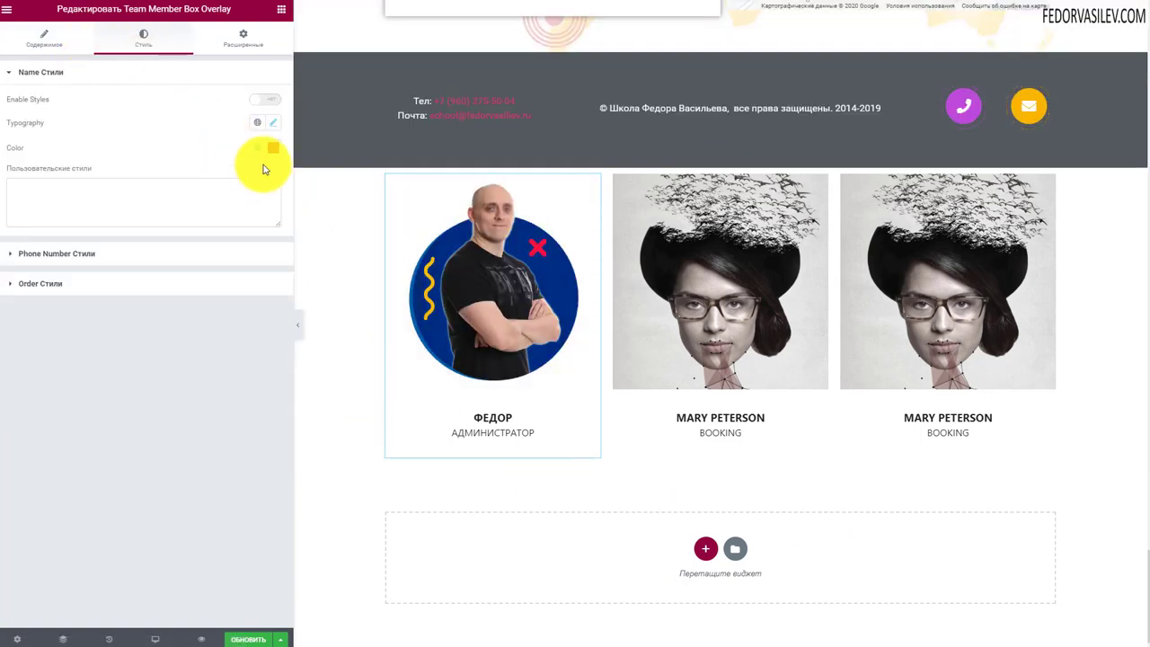
Enable custom name styles on the first card with a red text colour and update the page.
{"action": "left_click", "coordinate": [270, 100]}
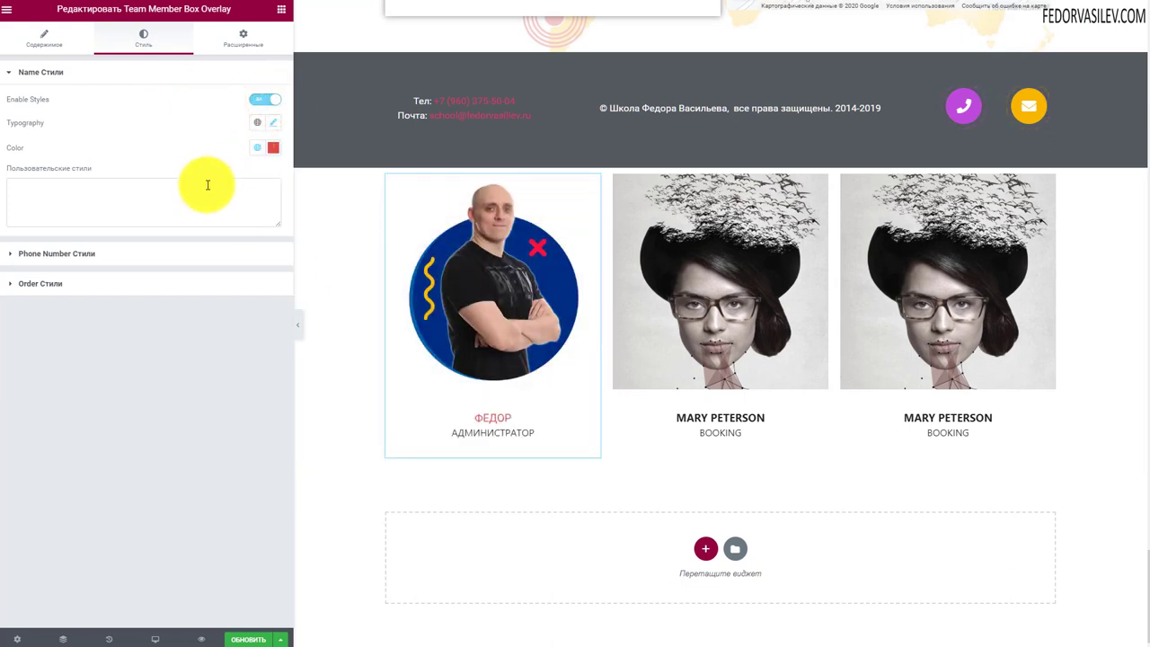
{"action": "left_click", "coordinate": [273, 148]}
{"action": "left_click", "coordinate": [174, 129]}
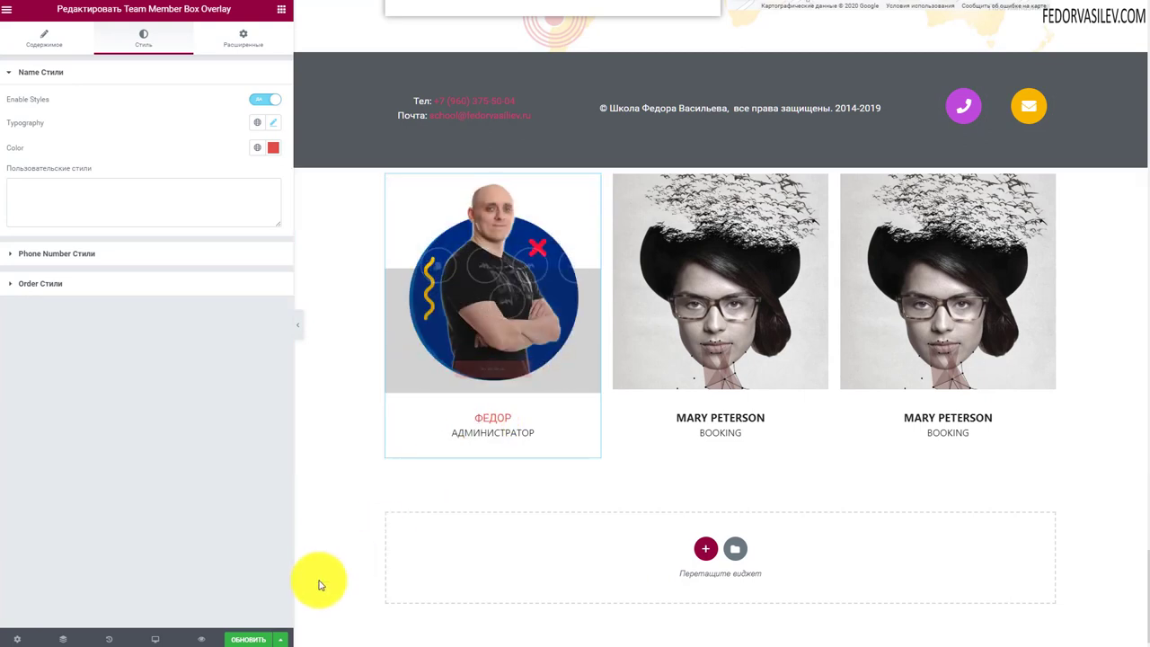
{"action": "left_click", "coordinate": [247, 638]}
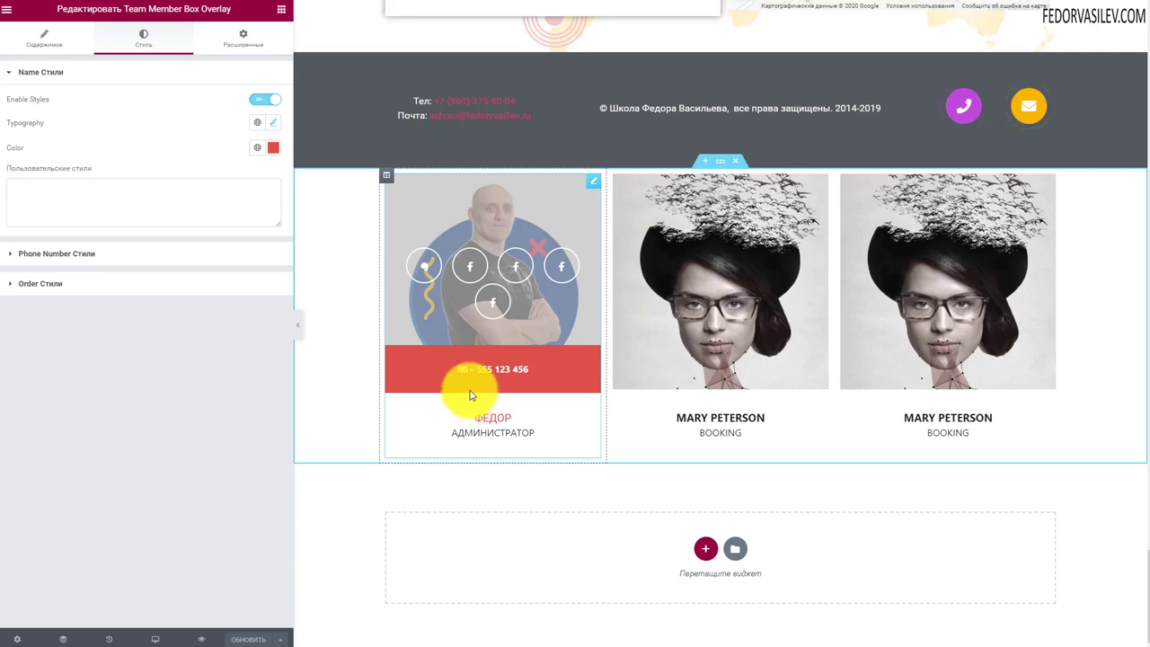
Look through the typography settings and font family choices for the first card's name.
{"action": "left_click", "coordinate": [273, 122]}
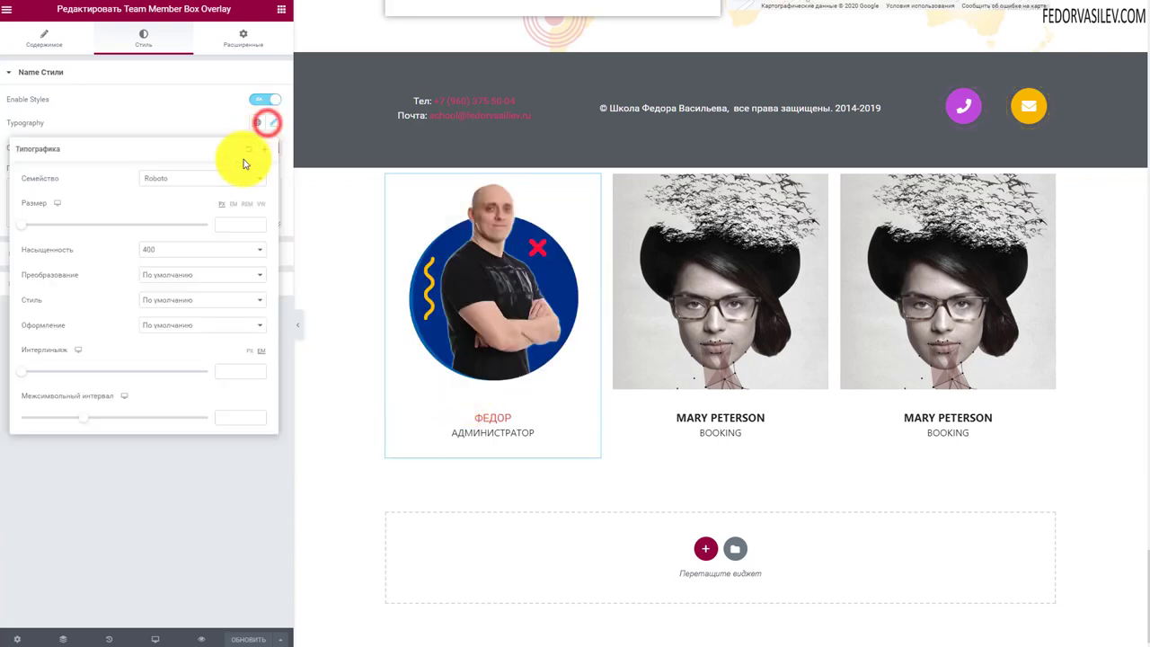
{"action": "left_click", "coordinate": [194, 179]}
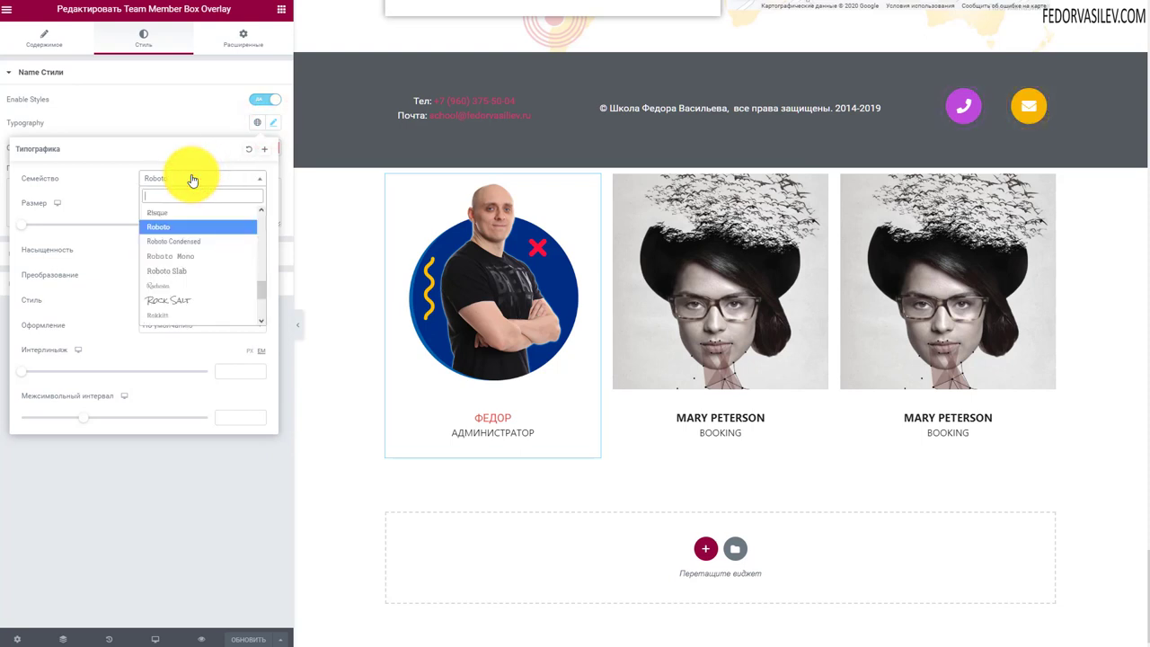
{"action": "left_click", "coordinate": [152, 123]}
{"action": "left_click", "coordinate": [154, 118]}
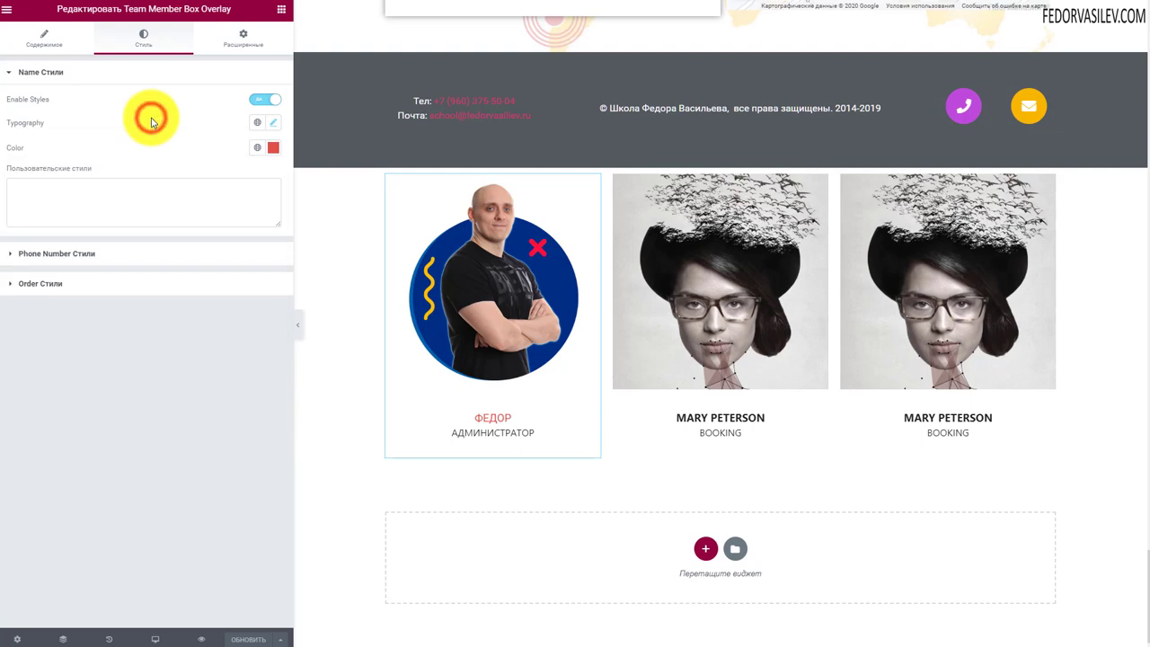
Enable the Phone Number styles on the first card and set the typography size to 25 px.
{"action": "left_click", "coordinate": [198, 252]}
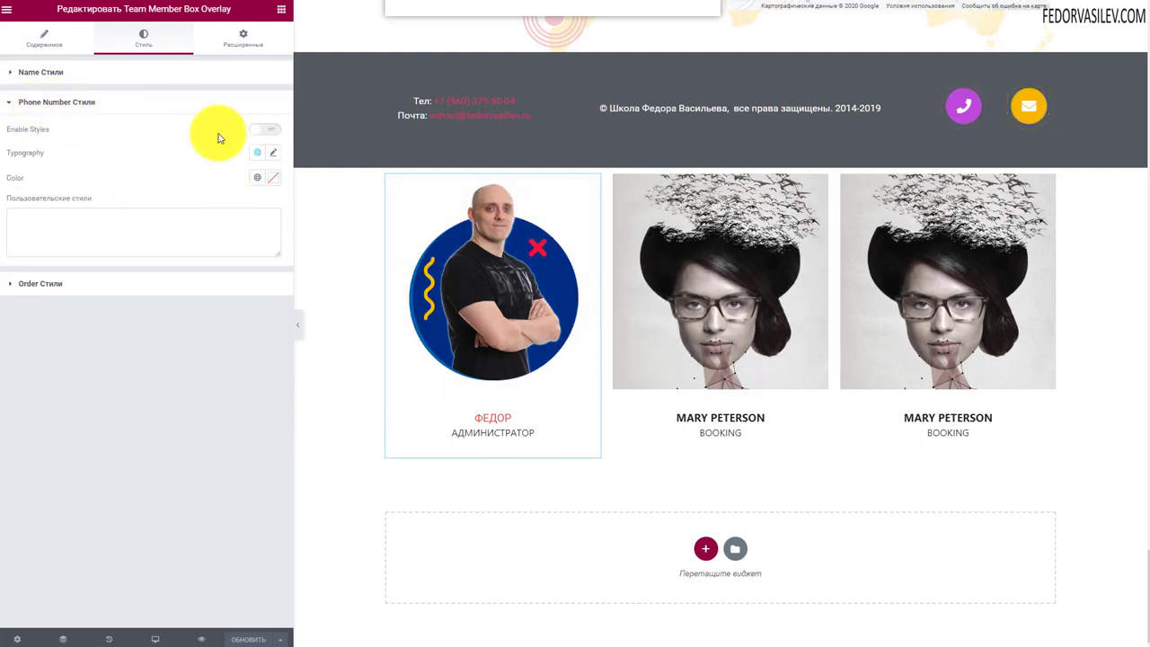
{"action": "left_click", "coordinate": [265, 129]}
{"action": "left_click", "coordinate": [273, 152]}
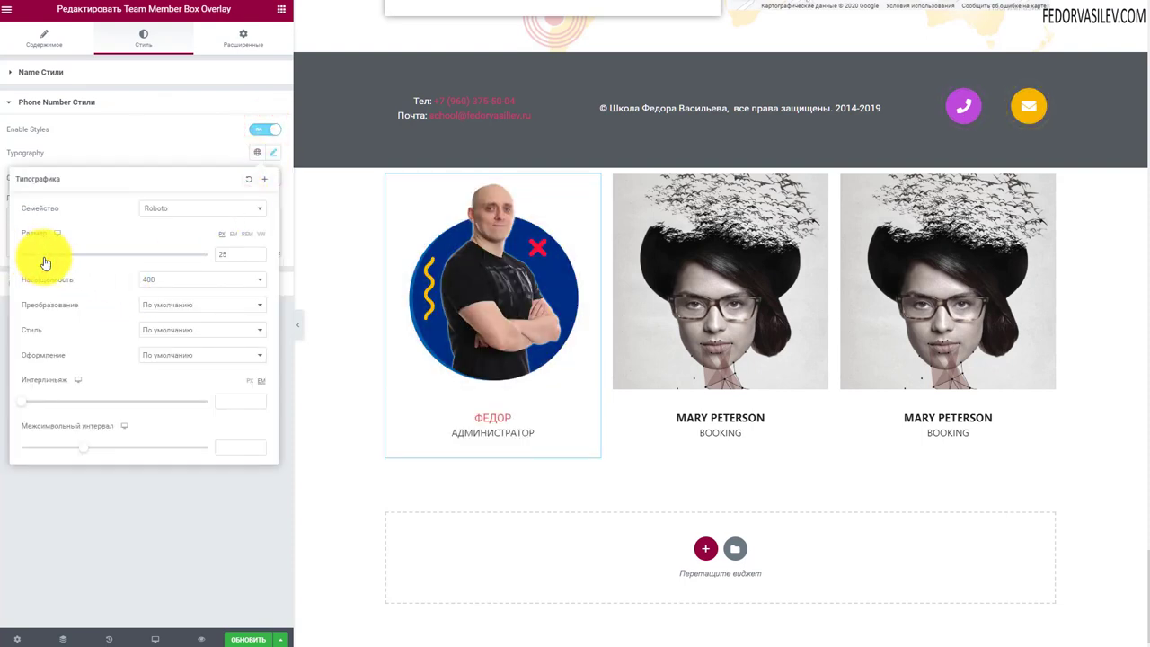
{"action": "left_click", "coordinate": [155, 142]}
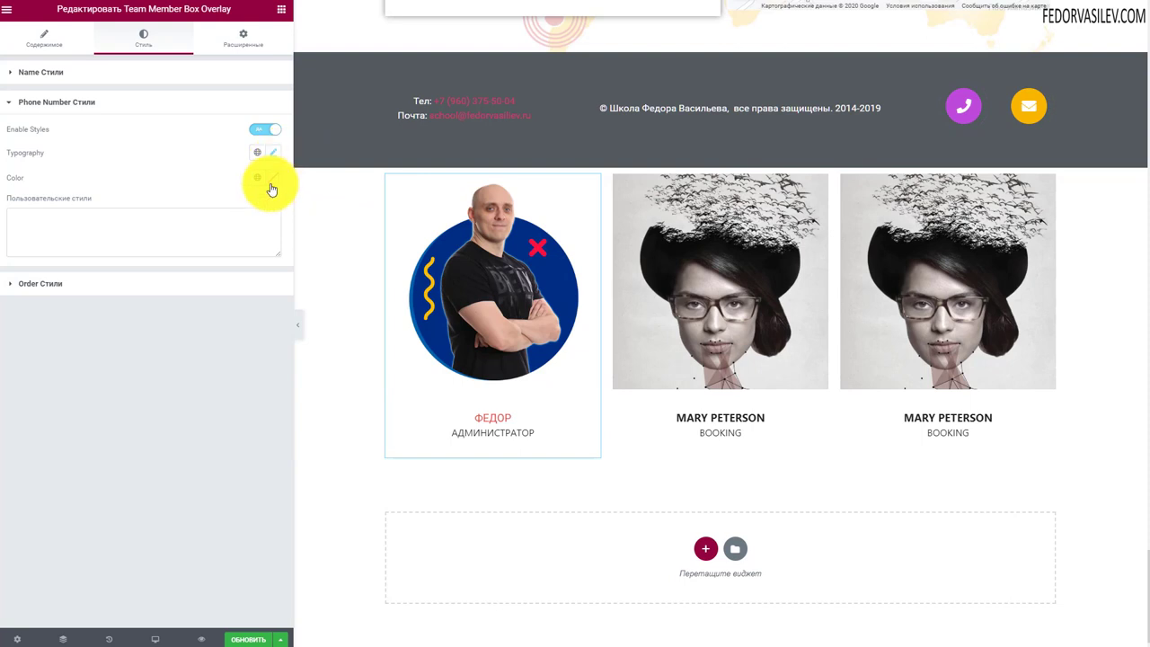
Enable the first card's Order styles with a blue text colour and open the Order text's typography settings.
{"action": "left_click", "coordinate": [81, 286]}
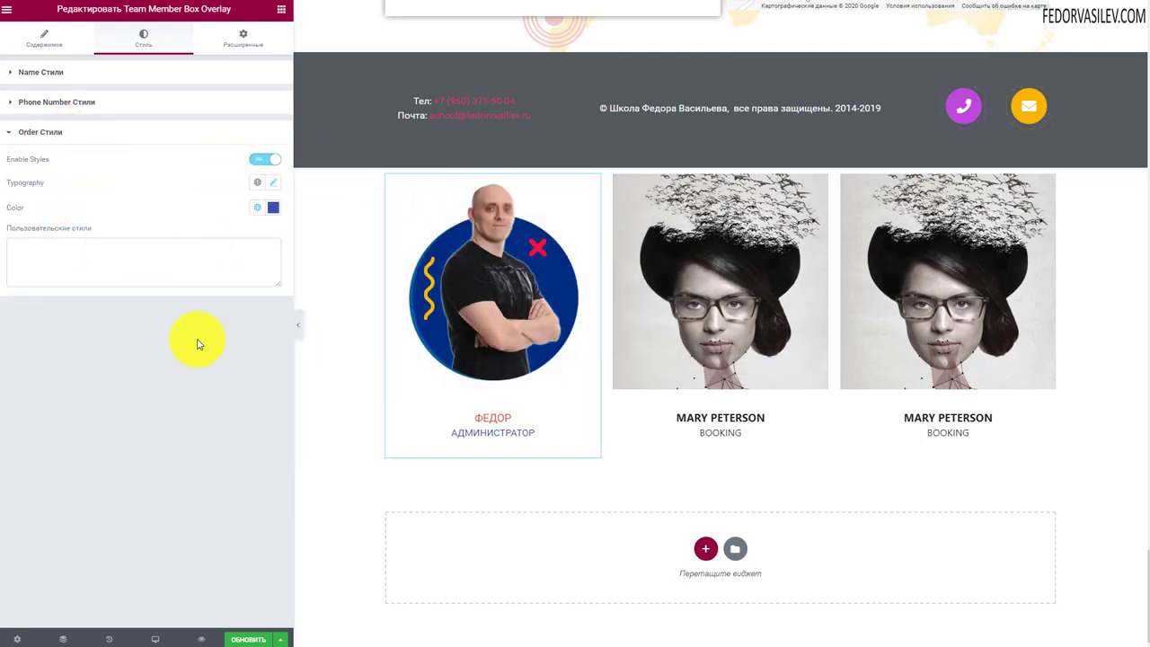
{"action": "left_click", "coordinate": [531, 440]}
{"action": "left_click", "coordinate": [274, 182]}
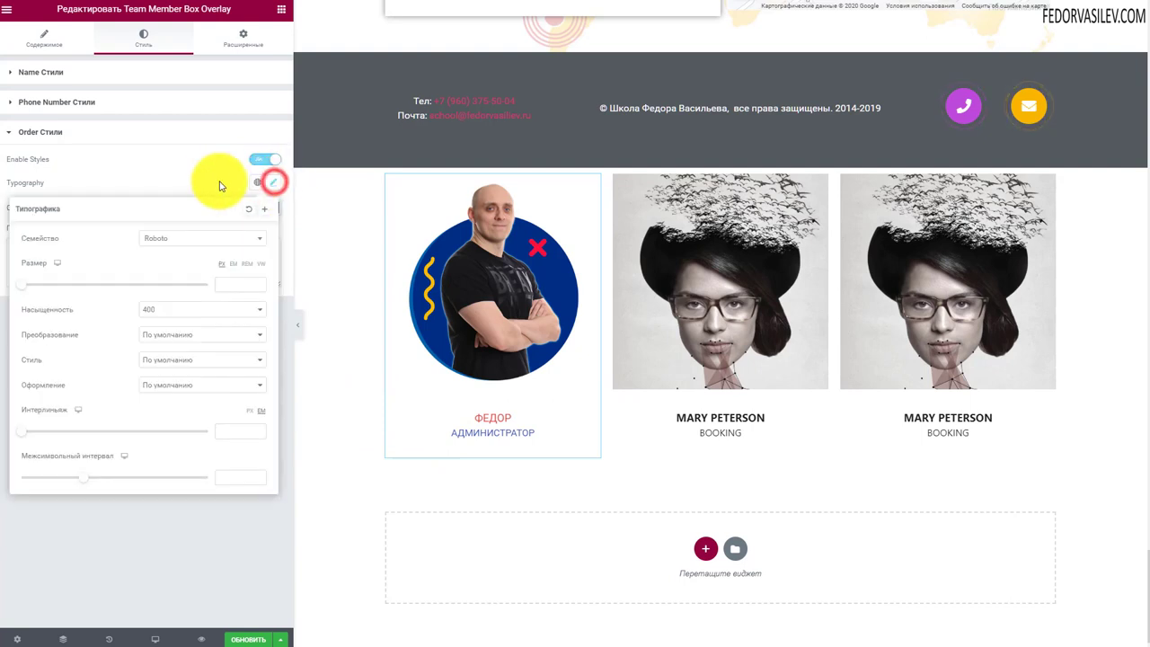